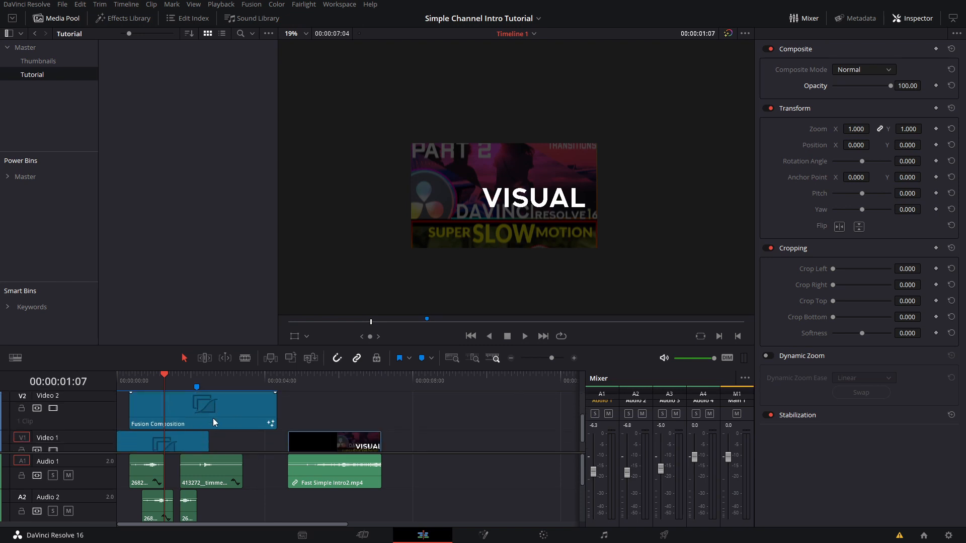
scroll(213, 418, down, 2)
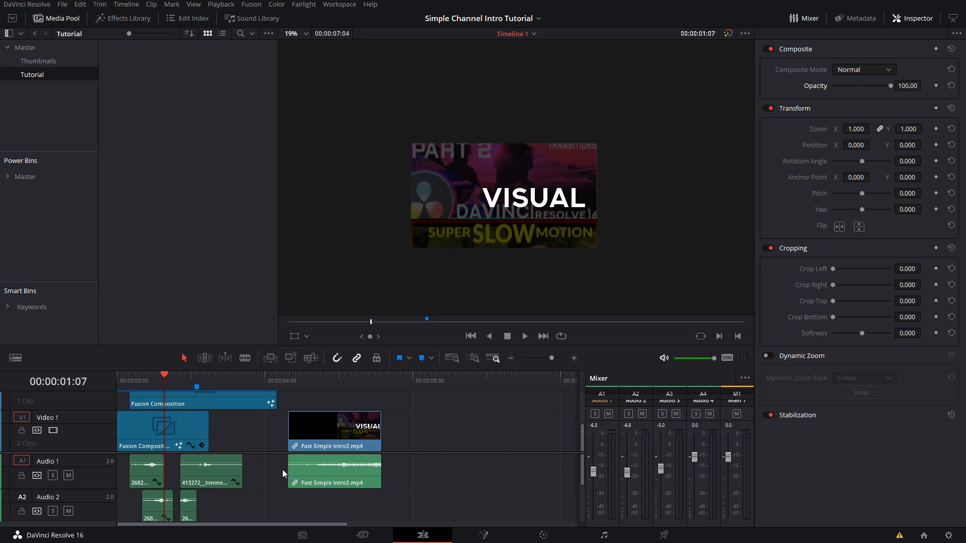
scroll(285, 483, down, 2)
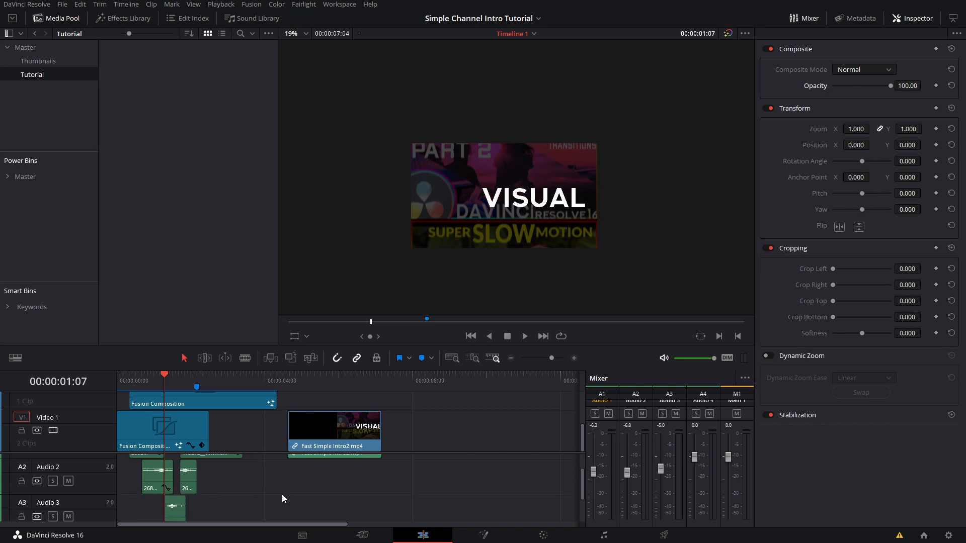
scroll(282, 495, down, 2)
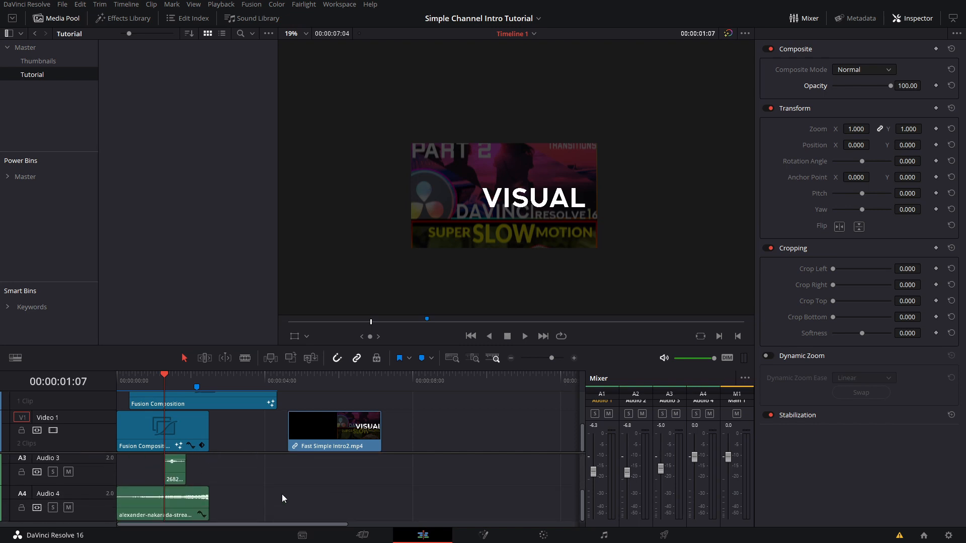
scroll(277, 475, up, 4)
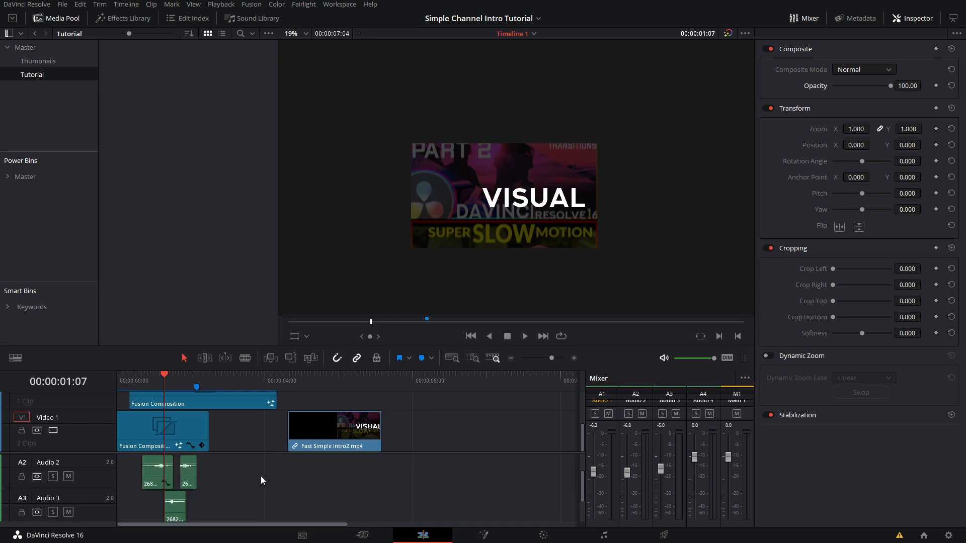
Create a Fusion composition clip with a duration of 00:00:03:00 in the Tutorial bin and open it for Fusion editing
right_click(179, 172)
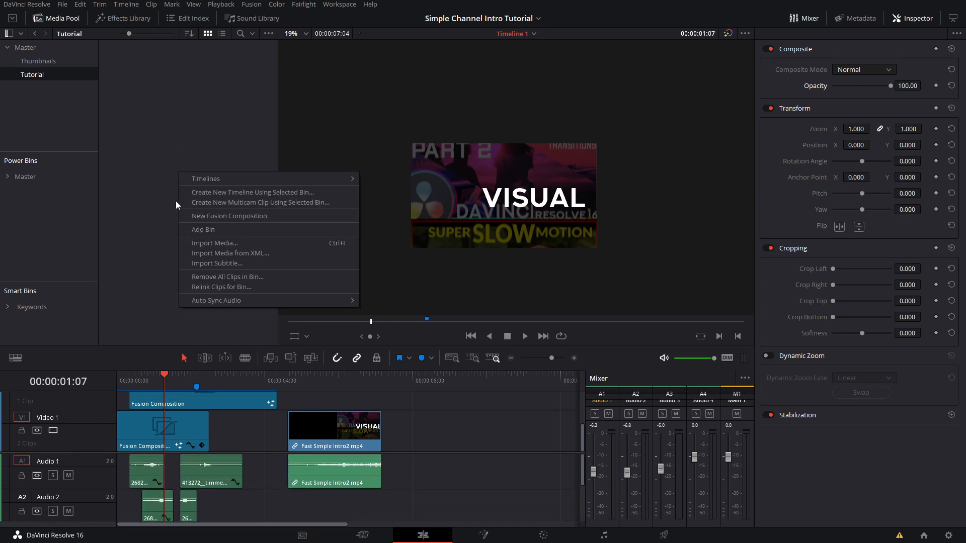
click(212, 216)
click(479, 251)
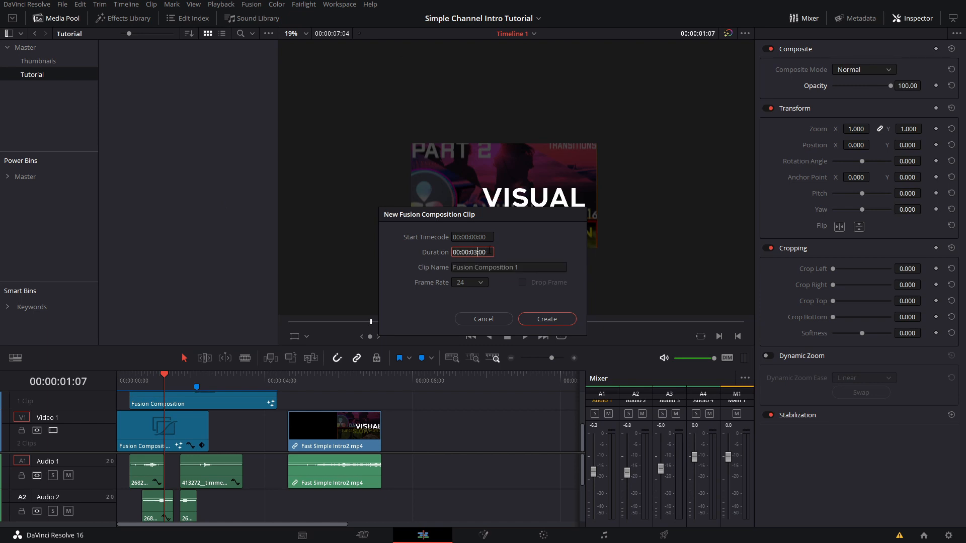
click(532, 322)
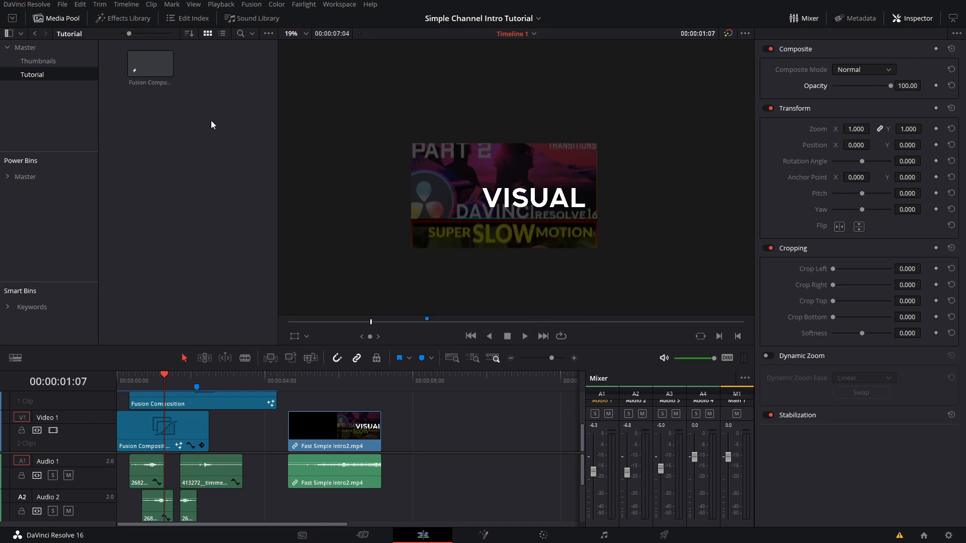
click(161, 58)
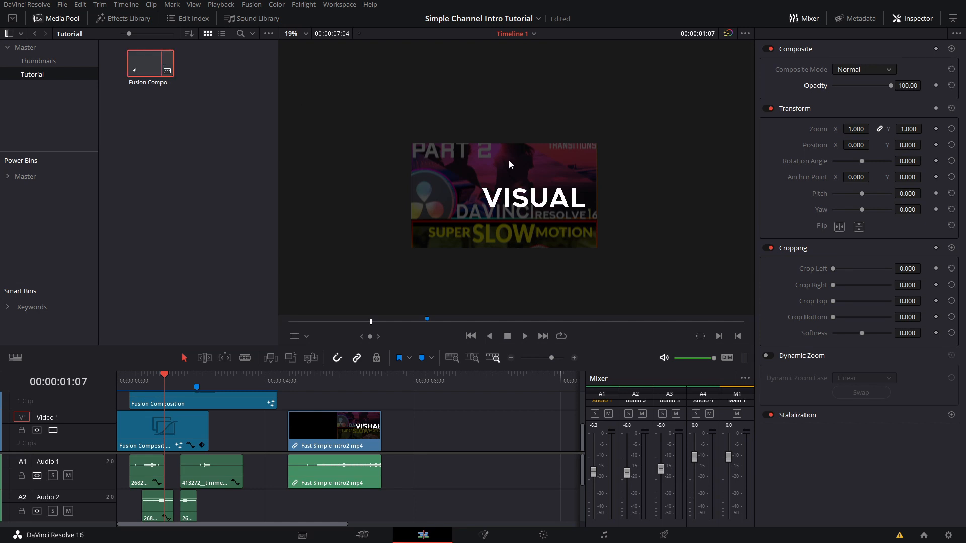
key(shift+5)
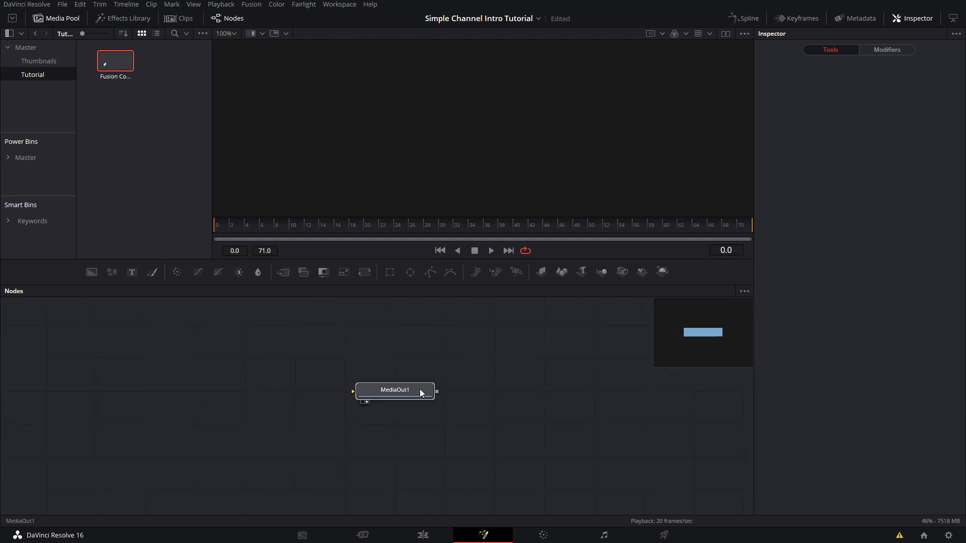
Add a Background node and connect its output to MediaOut1, leaving space between the two nodes
drag(419, 389, 540, 396)
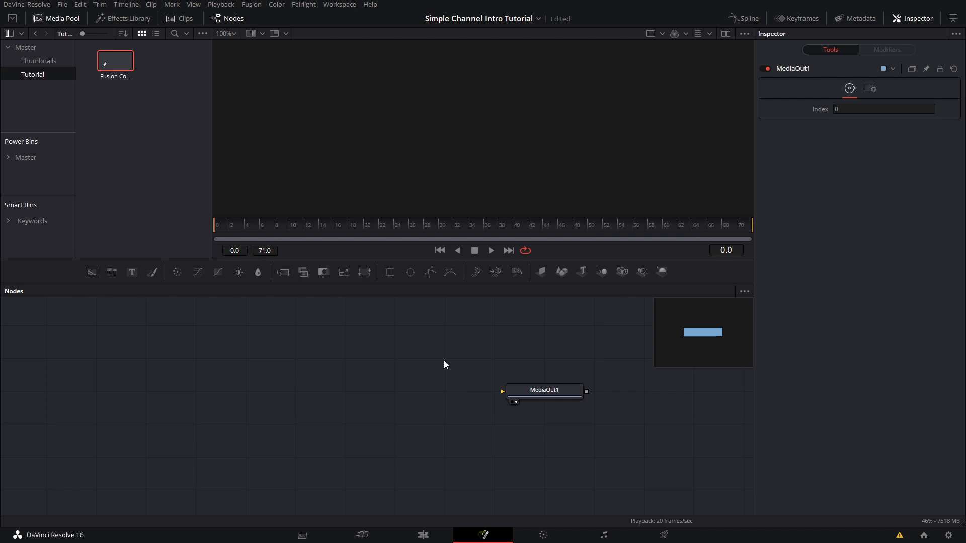
click(92, 272)
drag(365, 390, 547, 395)
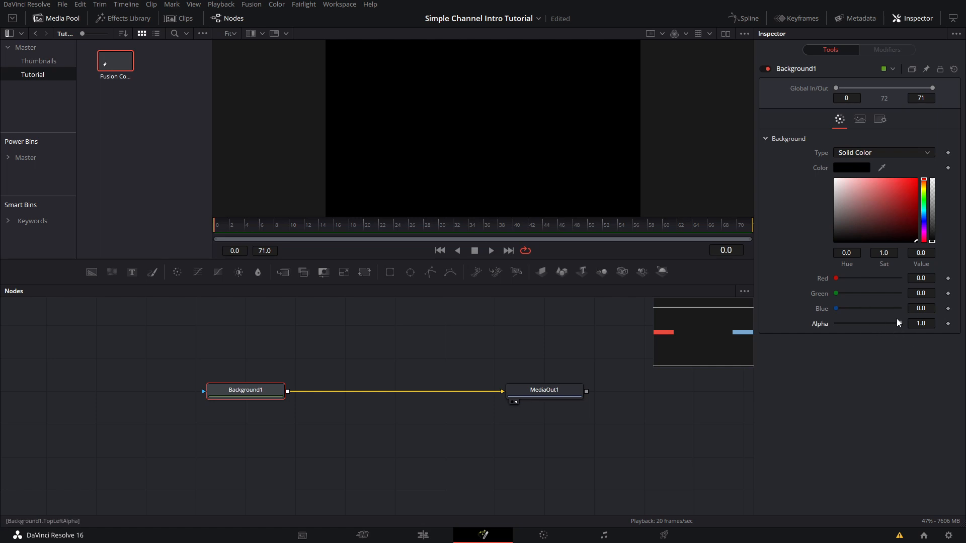
Make Background1 fully transparent with alpha 0.0 and move its node farther away from MediaOut1
drag(900, 323, 806, 334)
drag(282, 396, 232, 396)
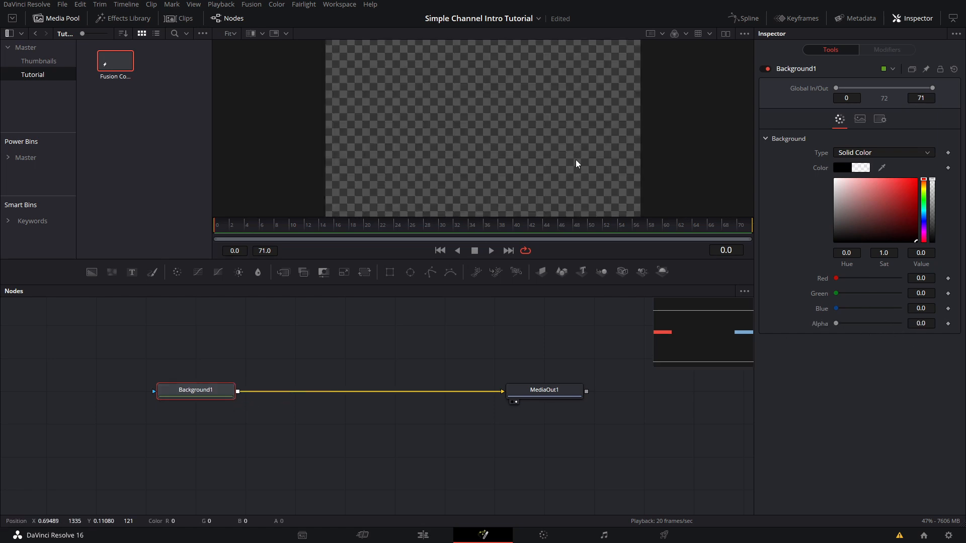
scroll(490, 150, down, 1)
drag(488, 149, 436, 160)
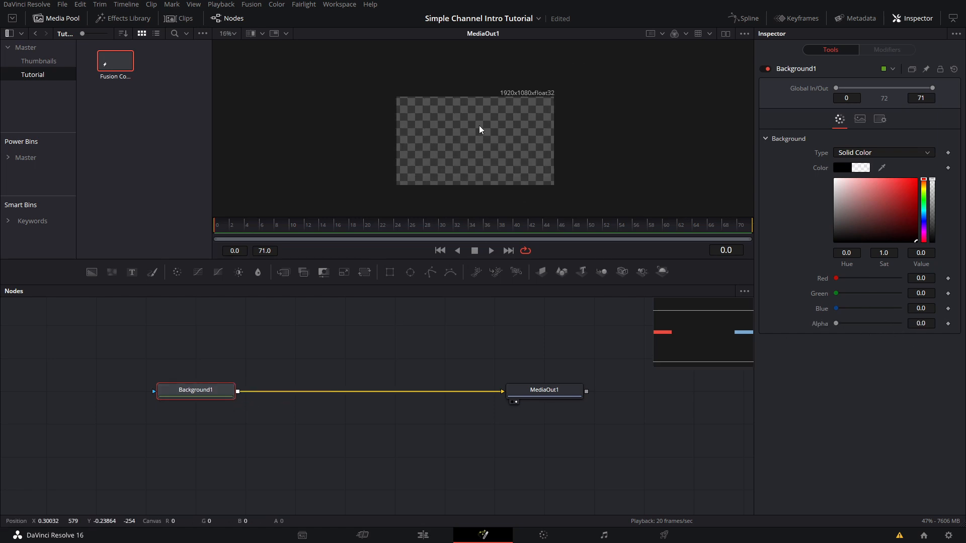
scroll(465, 153, up, 1)
Insert a Merge node into the connection between Background1 and MediaOut1
drag(429, 337, 392, 375)
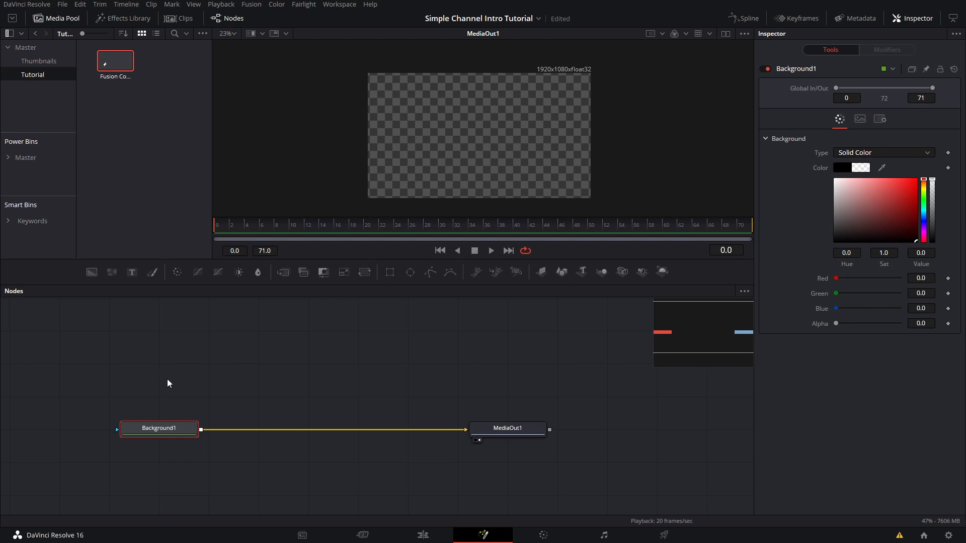
click(289, 272)
drag(270, 418, 299, 423)
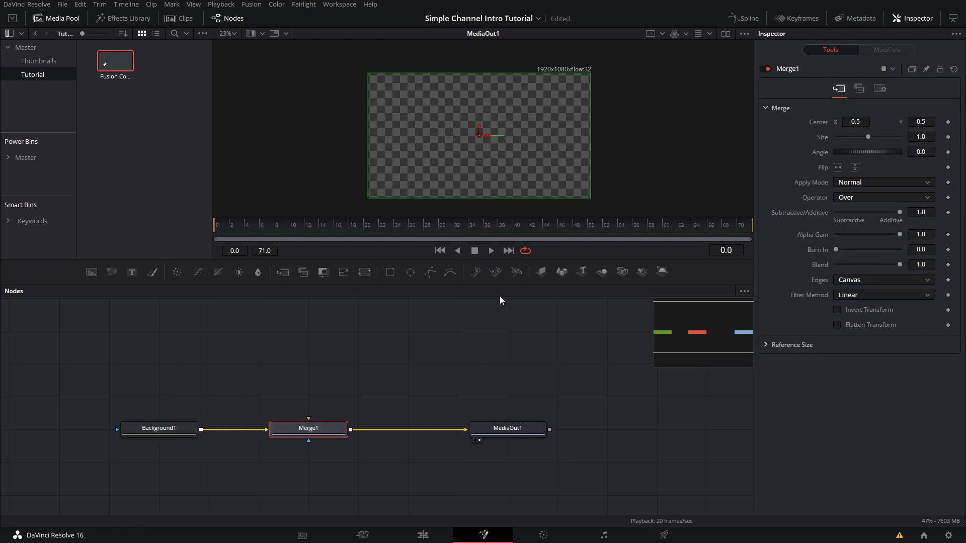
Add a Text+ node, connect it to the foreground input of Merge1 and place it directly above that node
click(241, 307)
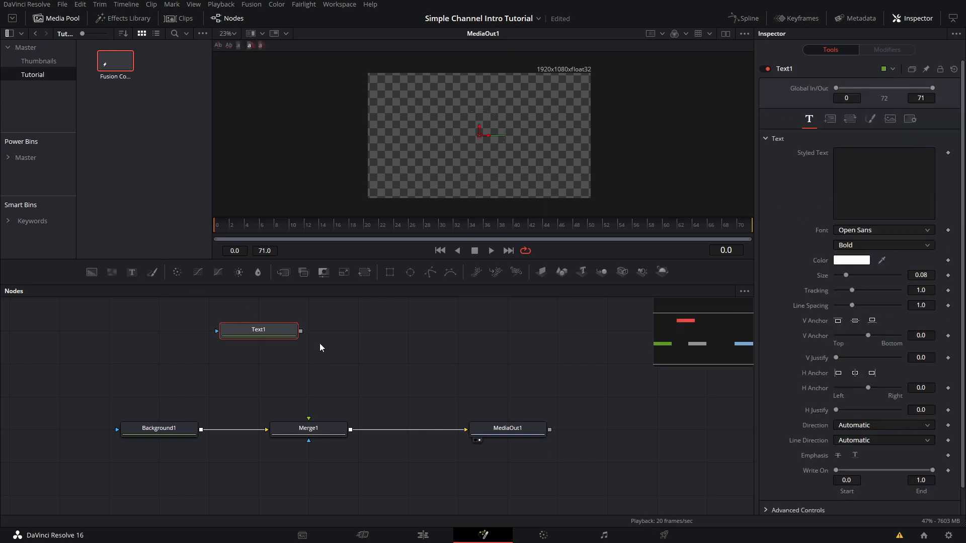
drag(300, 332, 306, 420)
click(306, 422)
drag(297, 339, 347, 371)
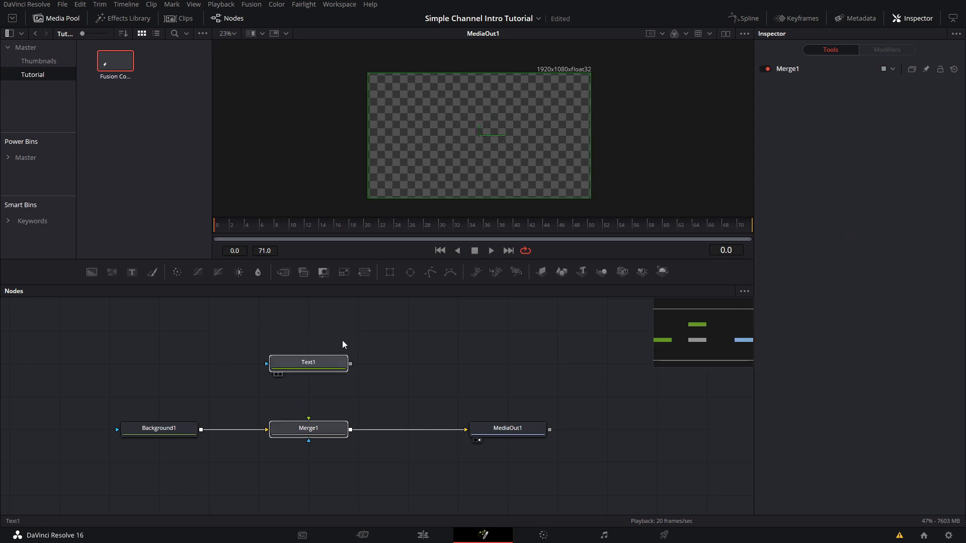
Enter "BLA BLA BLA" as the styled text of Text1, in Lato Black at size 0.1535
click(895, 166)
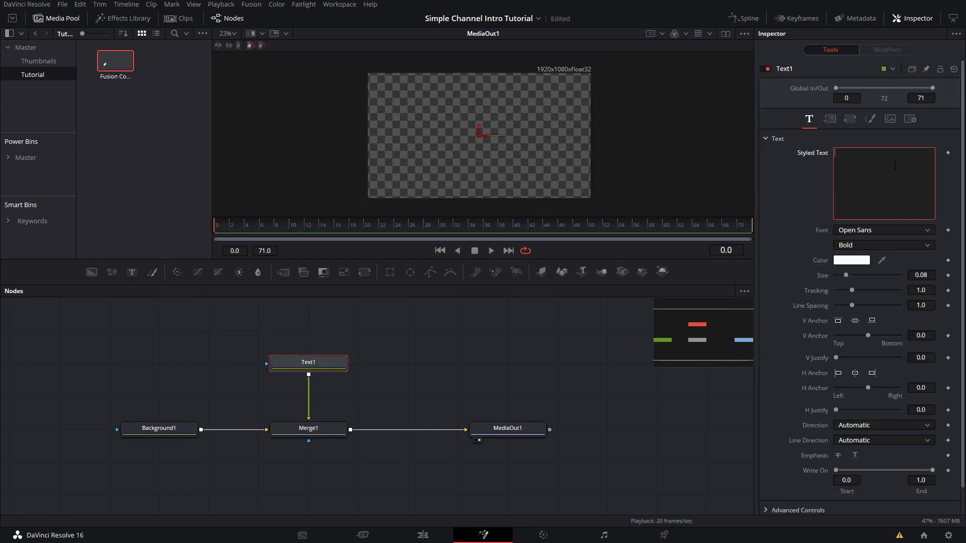
text(BLA BLA BLA)
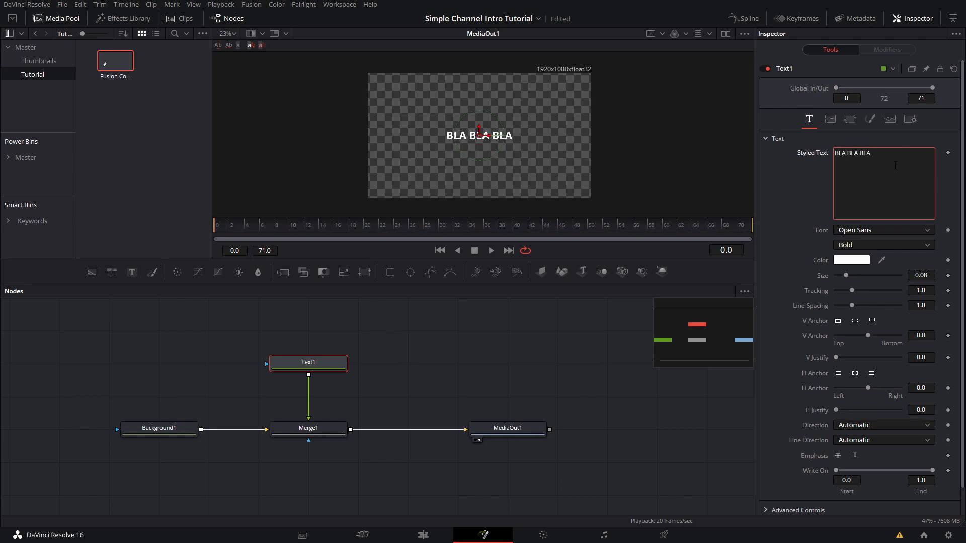
click(866, 229)
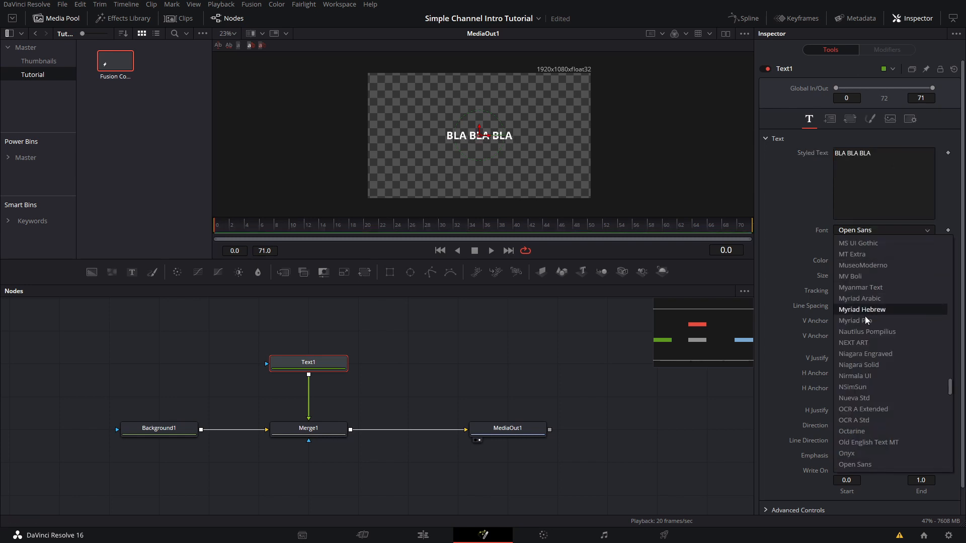
scroll(864, 300, up, 5)
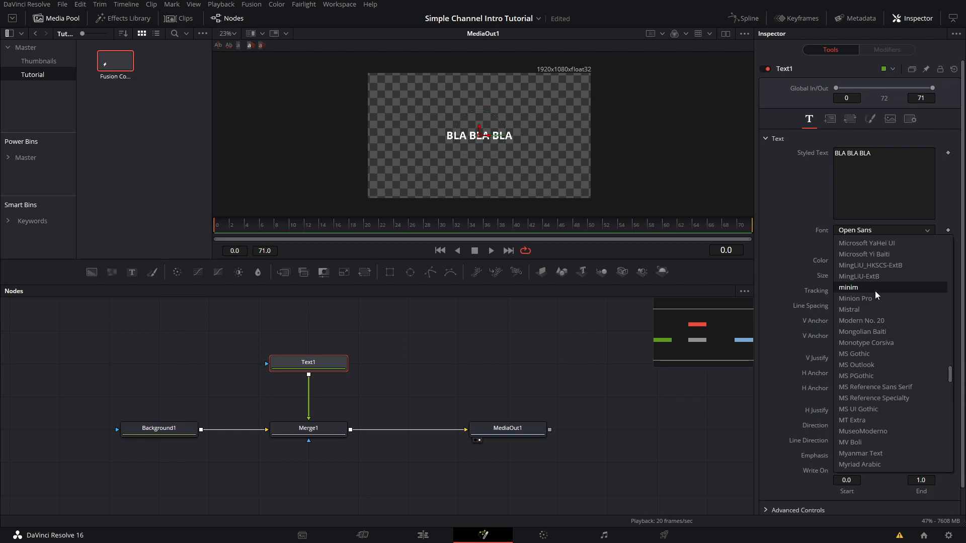
scroll(867, 308, up, 9)
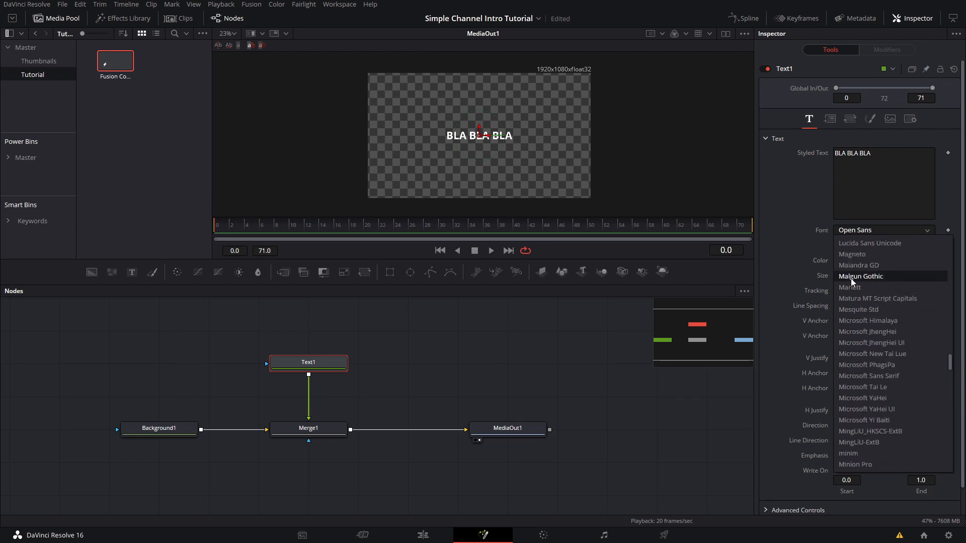
scroll(870, 304, up, 1)
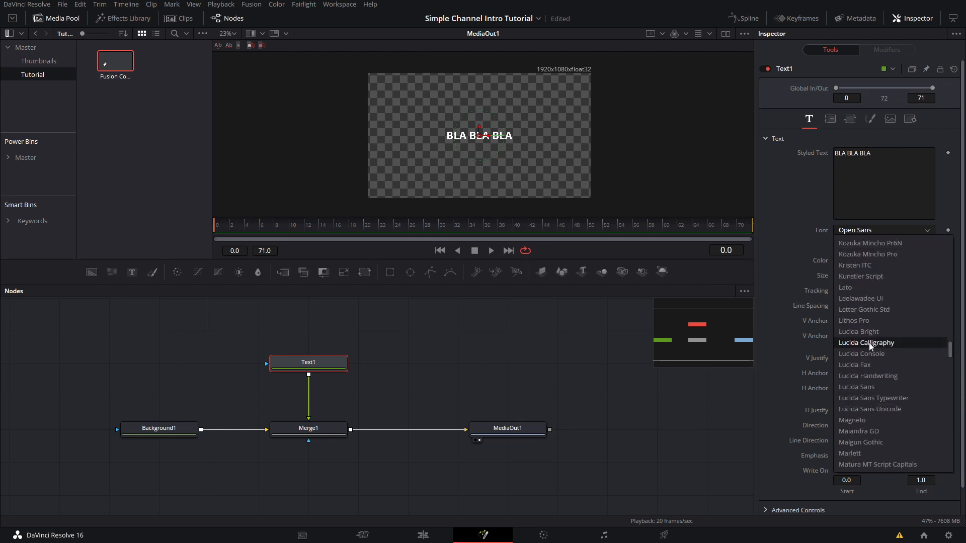
click(864, 289)
drag(846, 276, 857, 279)
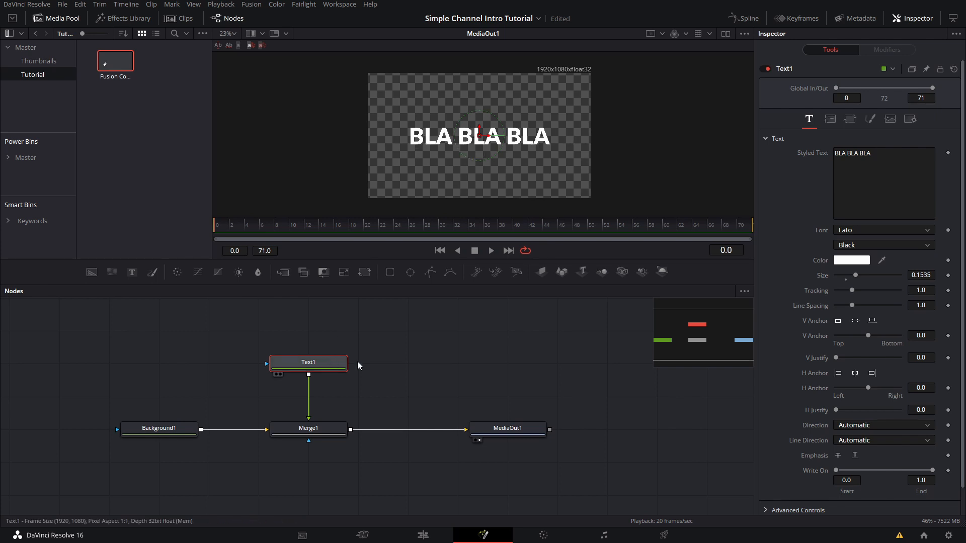
Duplicate Text1 and Merge1, insert the merge copy before MediaOut1 and connect the text copy to its foreground
drag(499, 430, 599, 430)
click(318, 370)
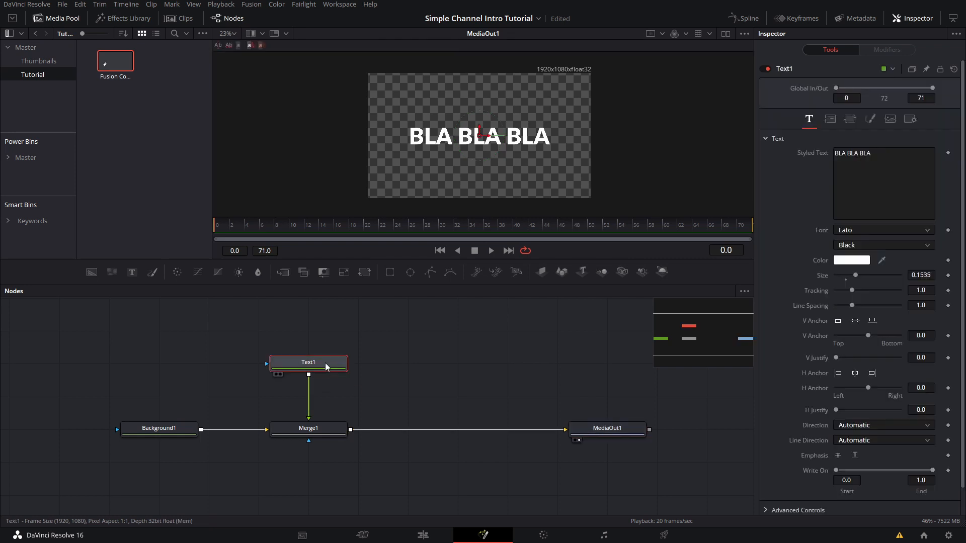
drag(392, 352, 327, 417)
key(ctrl+c)
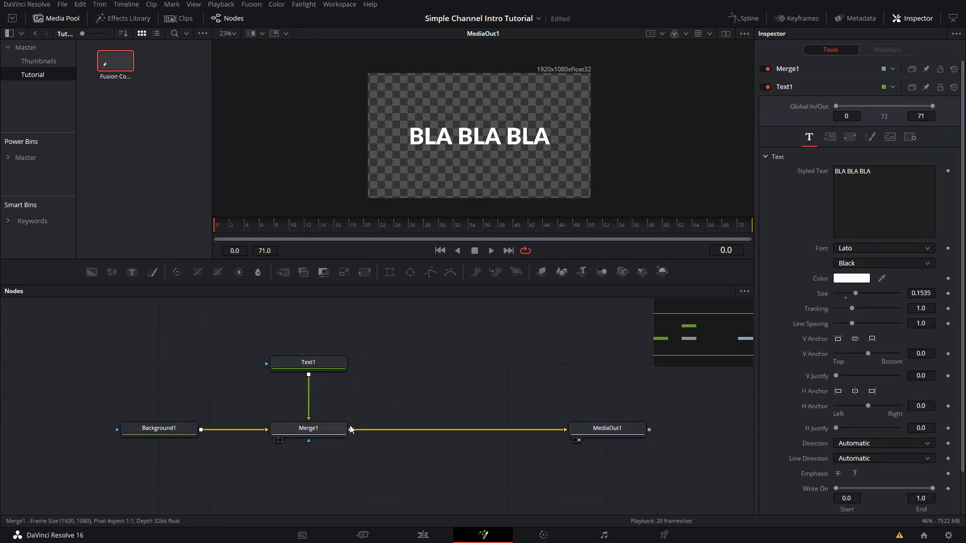
key(ctrl+v)
key(ctrl+z)
key(ctrl+v)
click(437, 319)
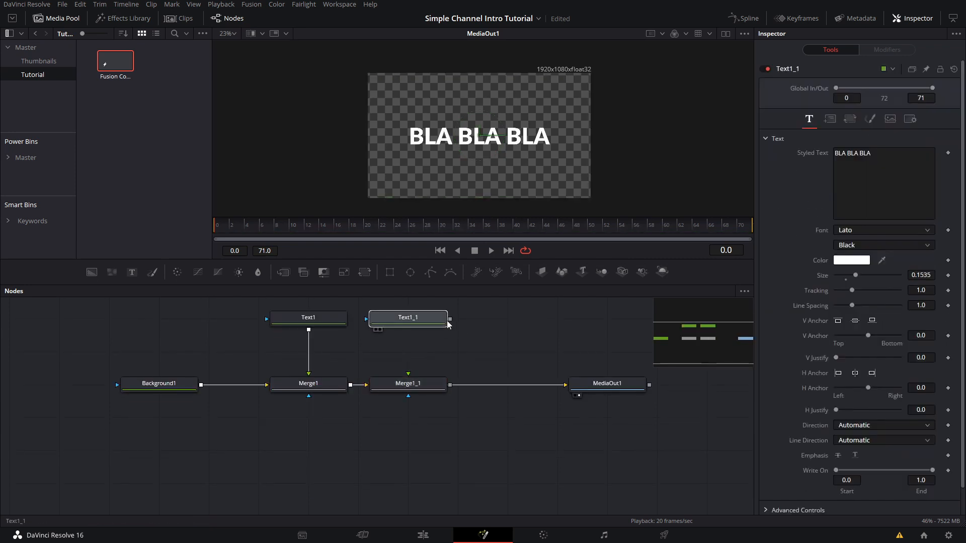
drag(448, 323, 408, 382)
Paste a third text and merge pair after Merge1_1 and connect the new text node to its merge
drag(599, 389, 698, 389)
drag(607, 368, 433, 380)
key(ctrl+v)
drag(411, 437, 370, 407)
drag(374, 346, 497, 349)
Shorten the styled text of both Text1 and Text1_1 to the single word "BLA"
click(324, 345)
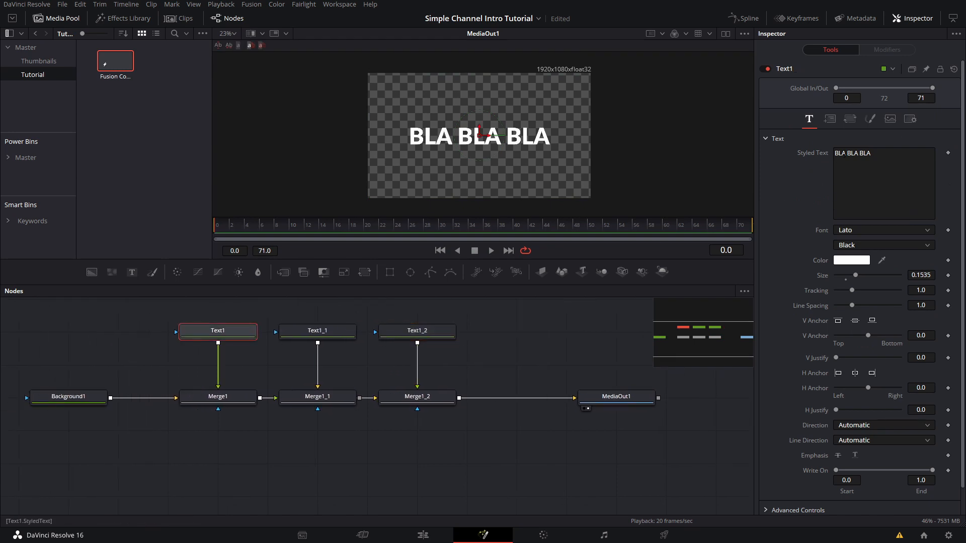
drag(845, 153, 871, 154)
key(BackSpace)
click(342, 329)
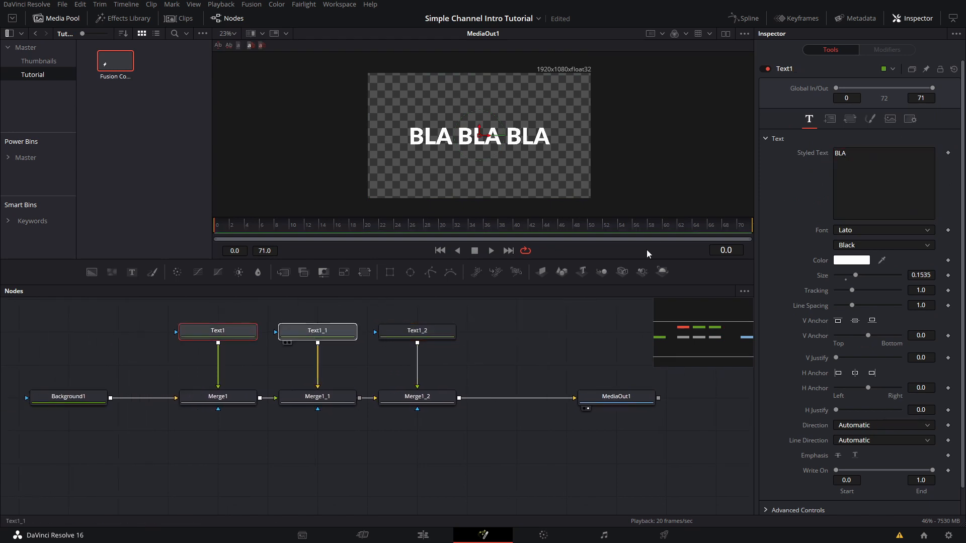
double_click(871, 159)
click(887, 159)
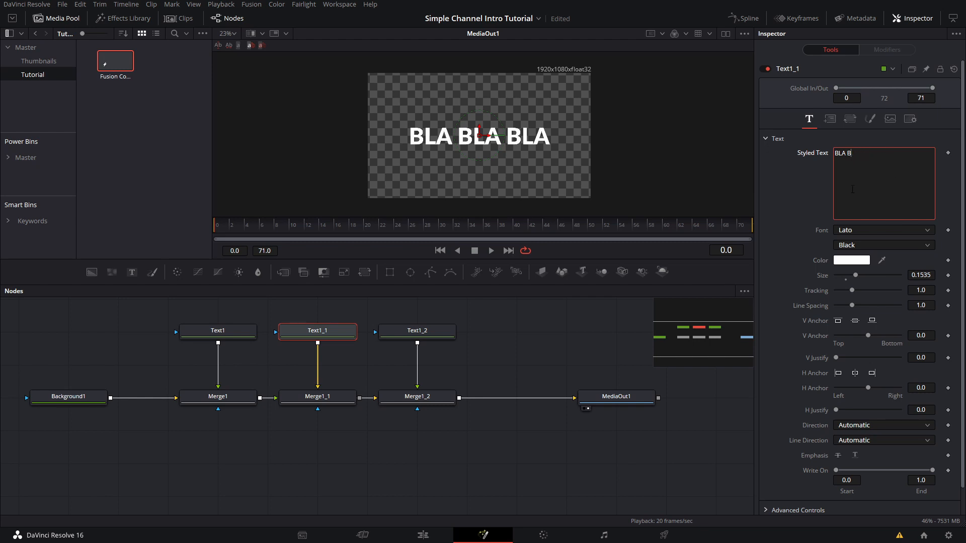
Reduce the styled text of Text1_2 to the single word "BLA"
click(423, 331)
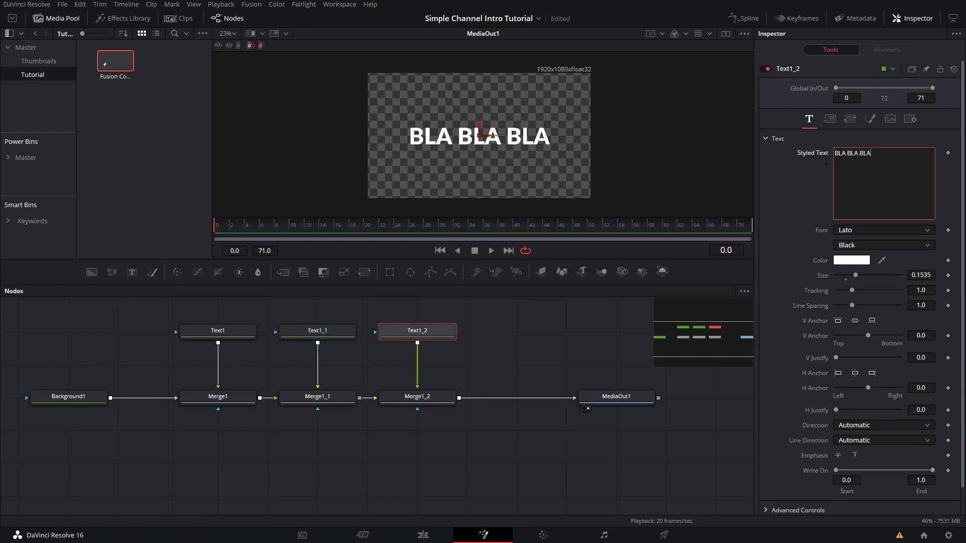
drag(872, 154, 846, 154)
click(845, 153)
key(Delete)
key(Delete)
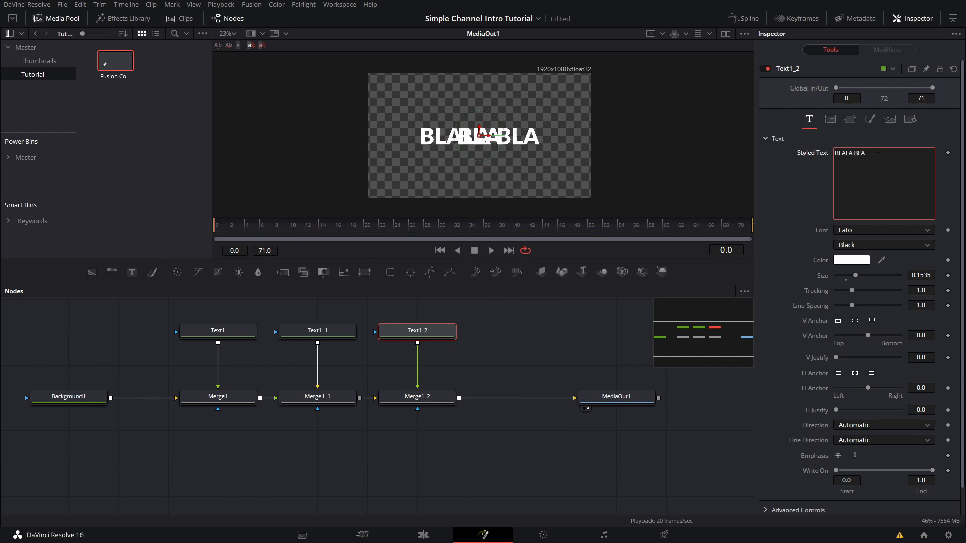
key(Delete)
key(Delete)
key(Delete)
key(Delete)
key(Delete)
key(Delete)
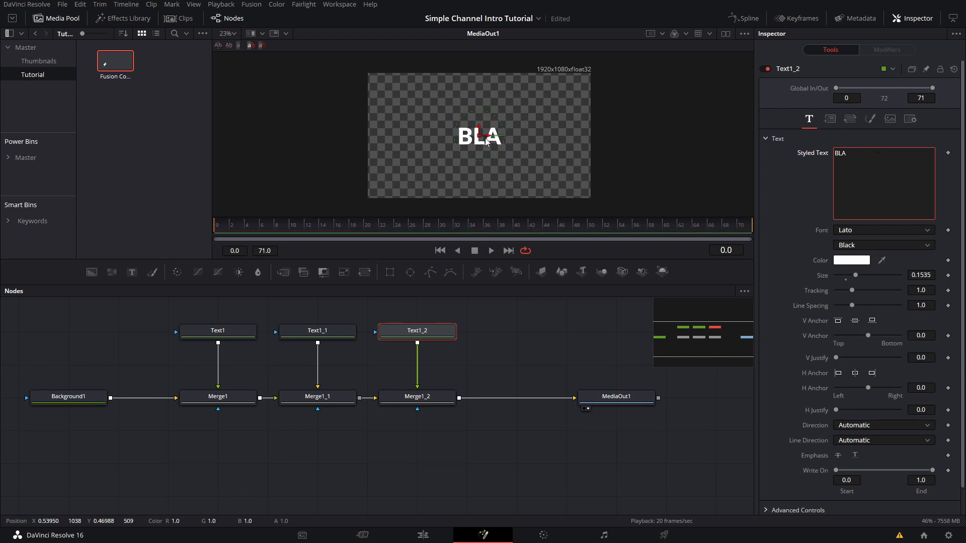
Move the Text1_2 word to the right so it sits directly beside the centered word
drag(486, 140, 538, 140)
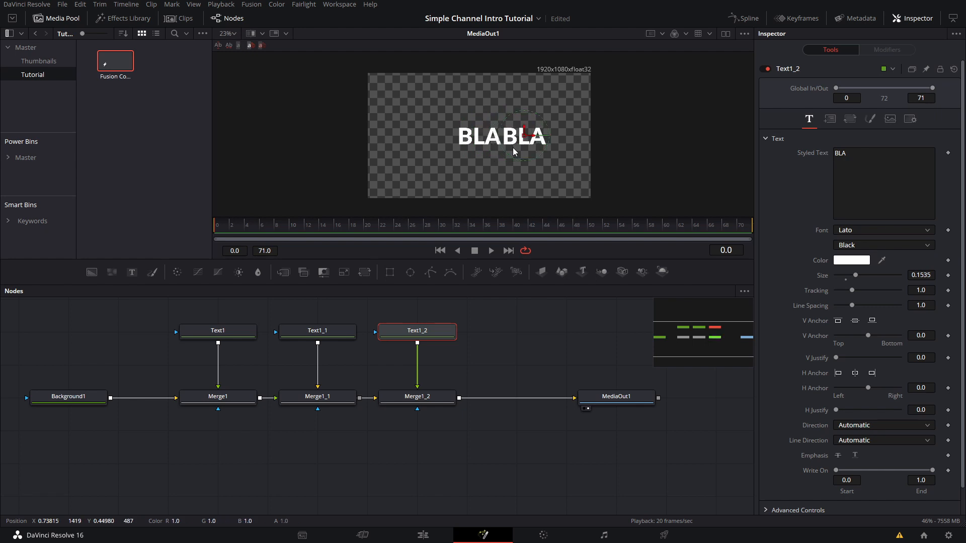
click(301, 330)
ctrl+click(208, 330)
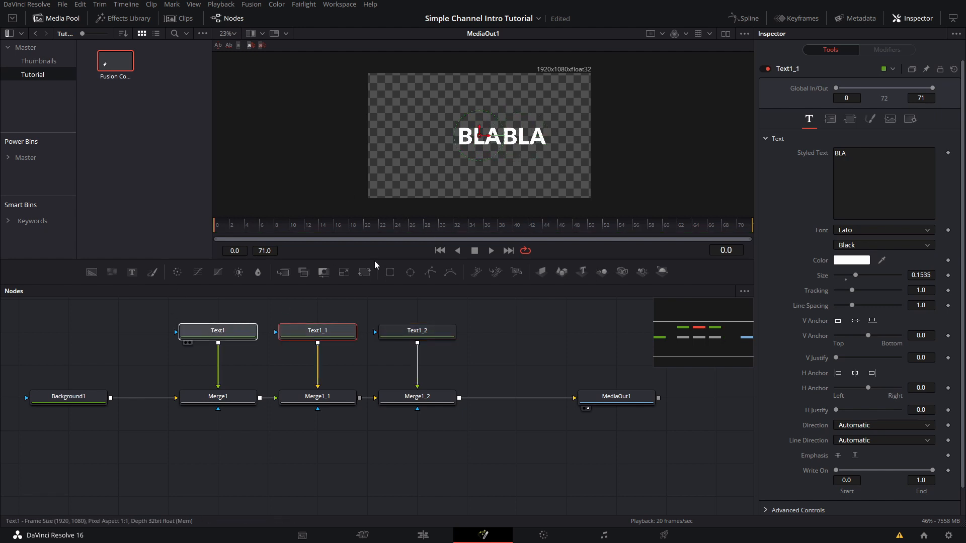
drag(489, 140, 461, 139)
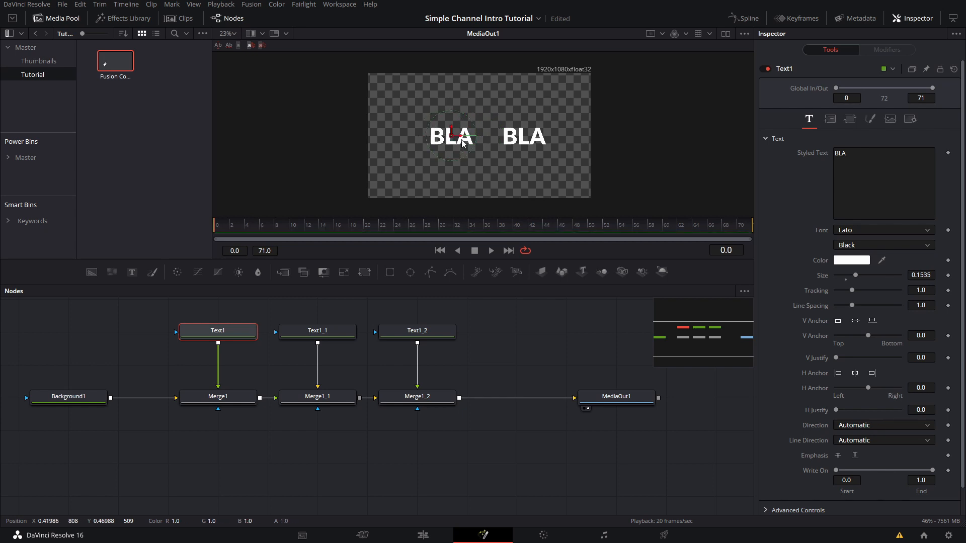
key(ctrl+z)
key(ctrl+z)
key(ctrl+z)
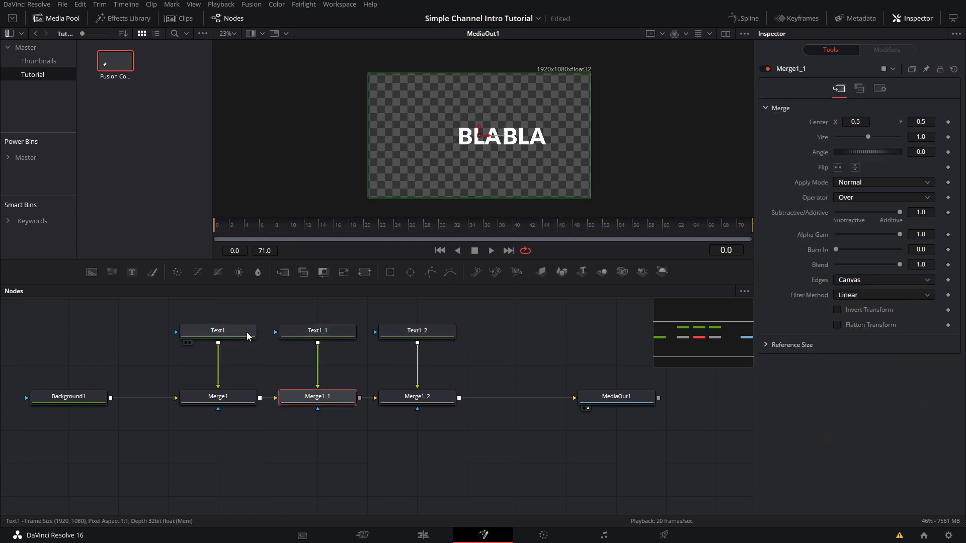
Move the Text1 word to the left of the canvas center, level with the other words
click(247, 336)
drag(484, 141, 431, 141)
Re-insert Merge1_1 into the chain between Merge1 and Merge1_2 so the middle word is included
click(315, 400)
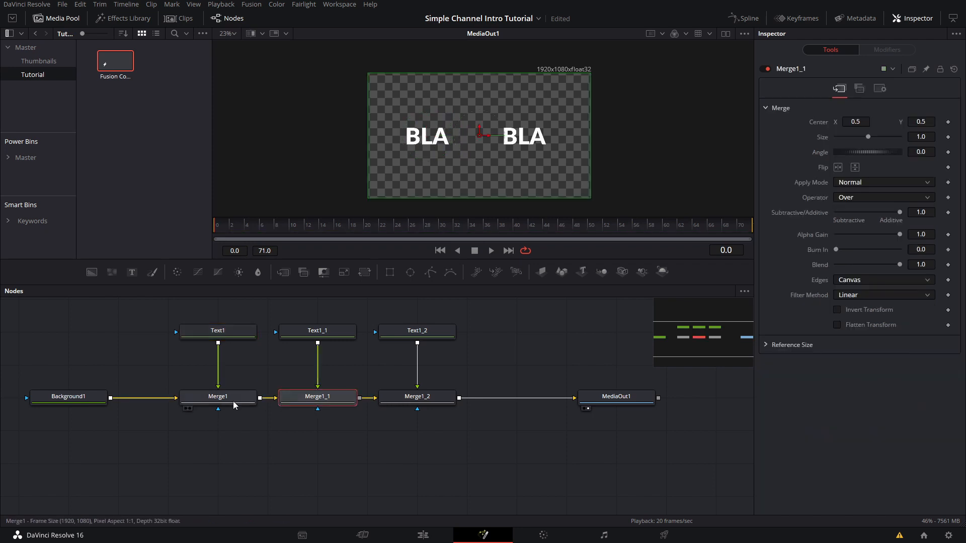
drag(234, 402, 235, 401)
shift+drag(310, 395, 316, 390)
drag(359, 332, 317, 399)
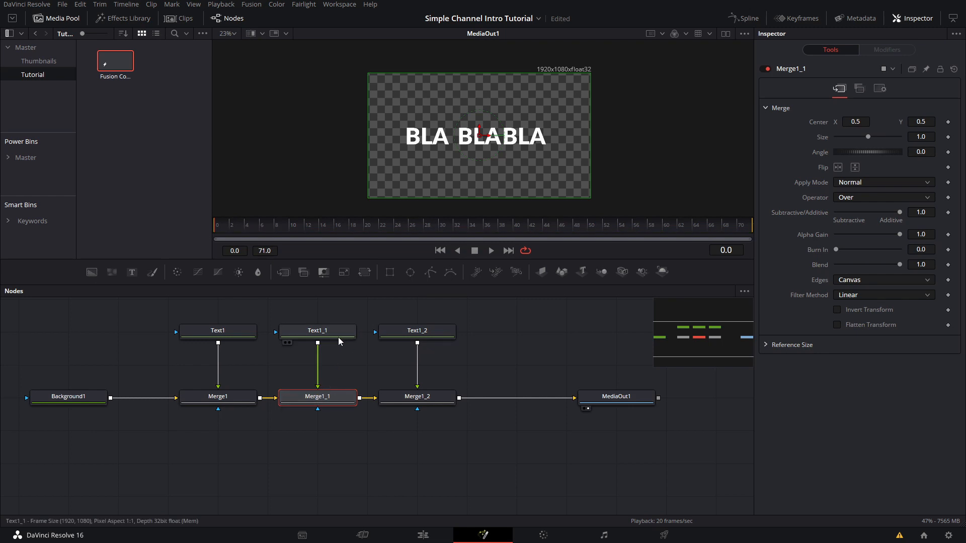
Shift the Text1 word right until it sits directly against the middle word
scroll(483, 125, up, 2)
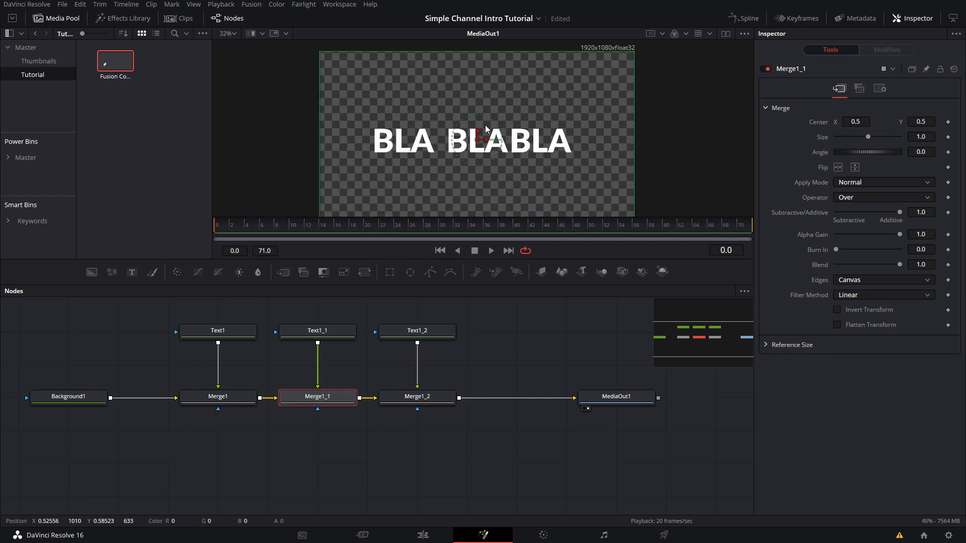
click(237, 332)
drag(374, 145, 392, 150)
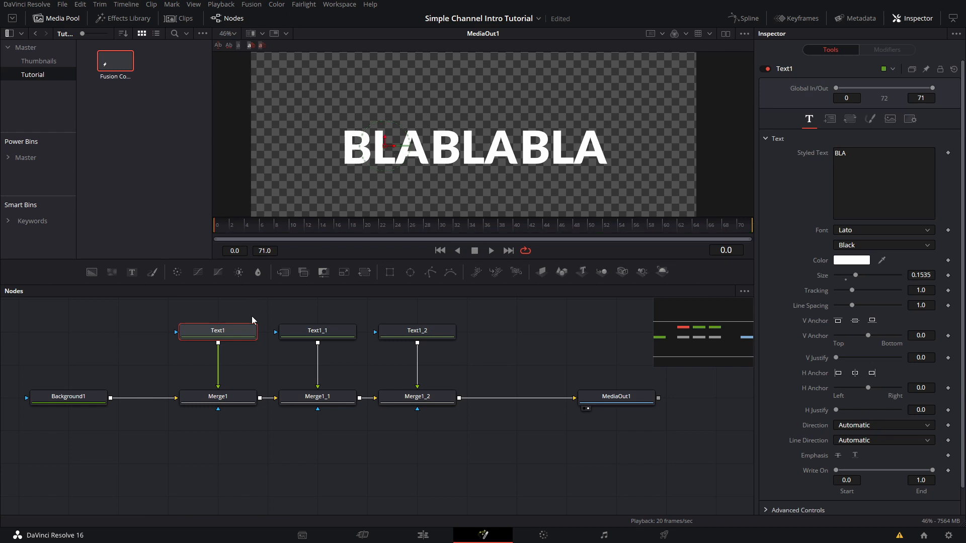
Rename the Text1 node to "left" and the Text1_1 node to "mid"
key(F2)
text(left)
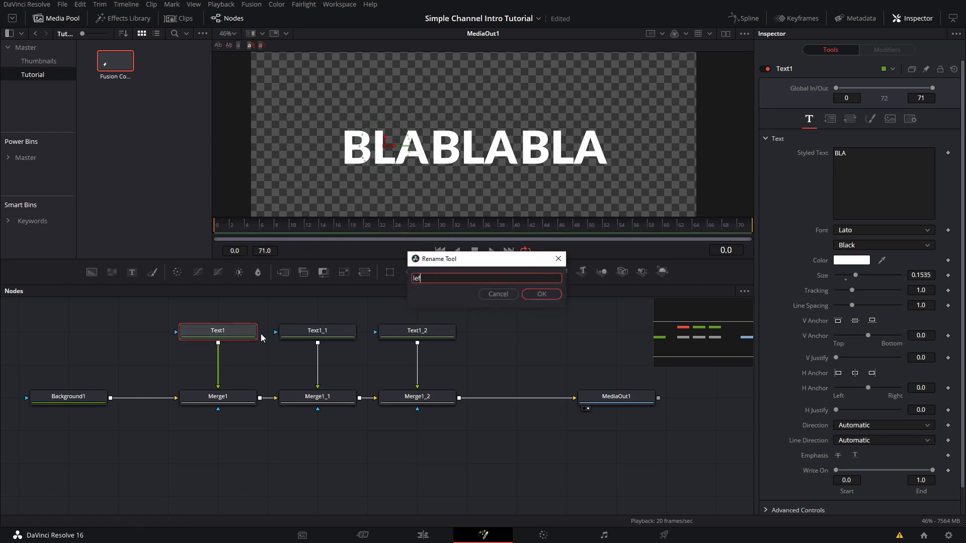
key(Return)
scroll(322, 355, down, 1)
scroll(310, 328, up, 2)
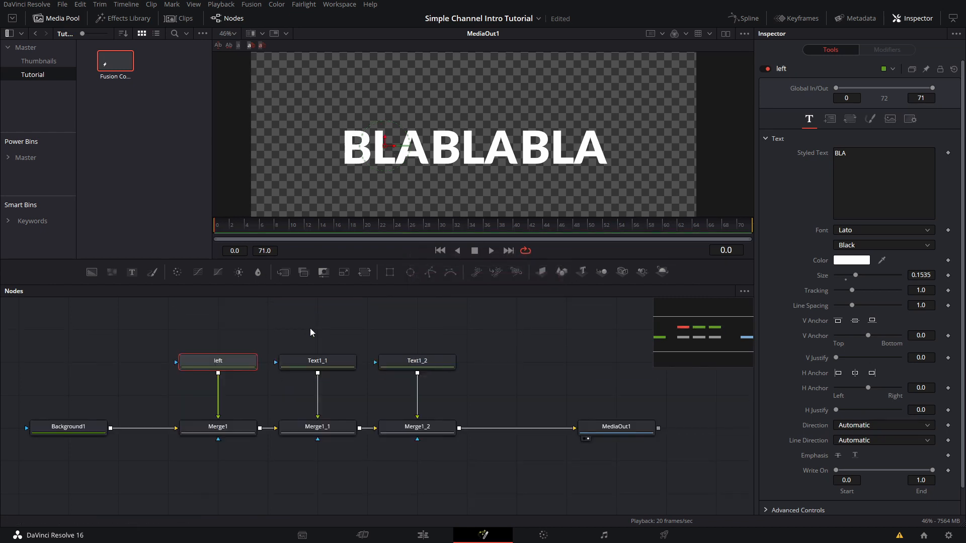
click(310, 367)
key(F2)
text(mid)
key(Return)
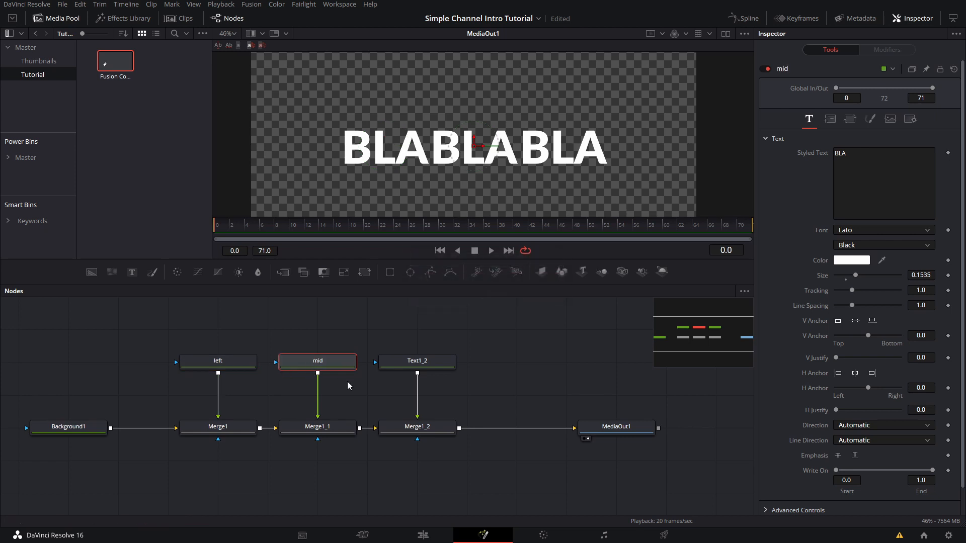
Rename the Text1_2 node to "right" and save the project
click(388, 369)
key(F2)
text(rig)
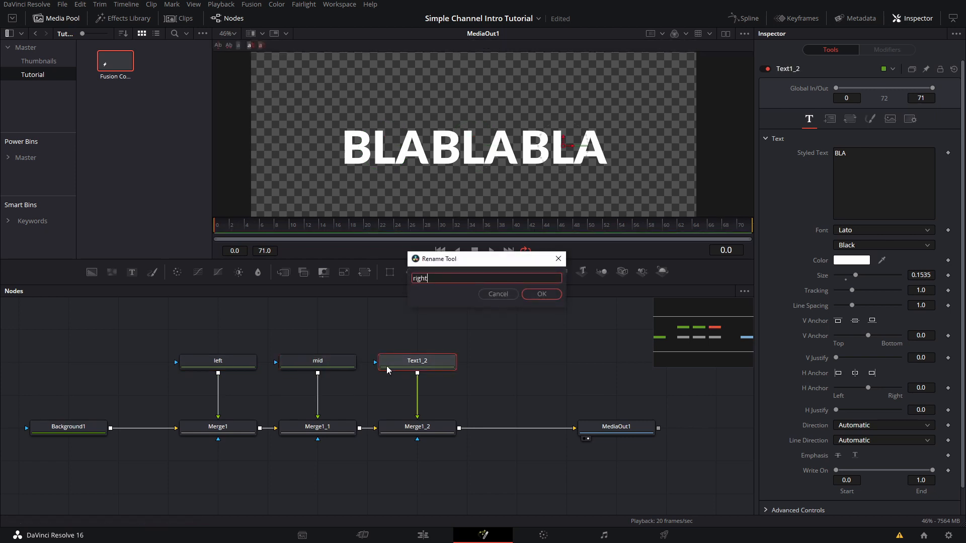
text(ht)
key(Return)
key(ctrl+s)
Keyframe the right text's Size at 0.1535 on frame 24 and at 0 on frame 19
scroll(487, 143, down, 2)
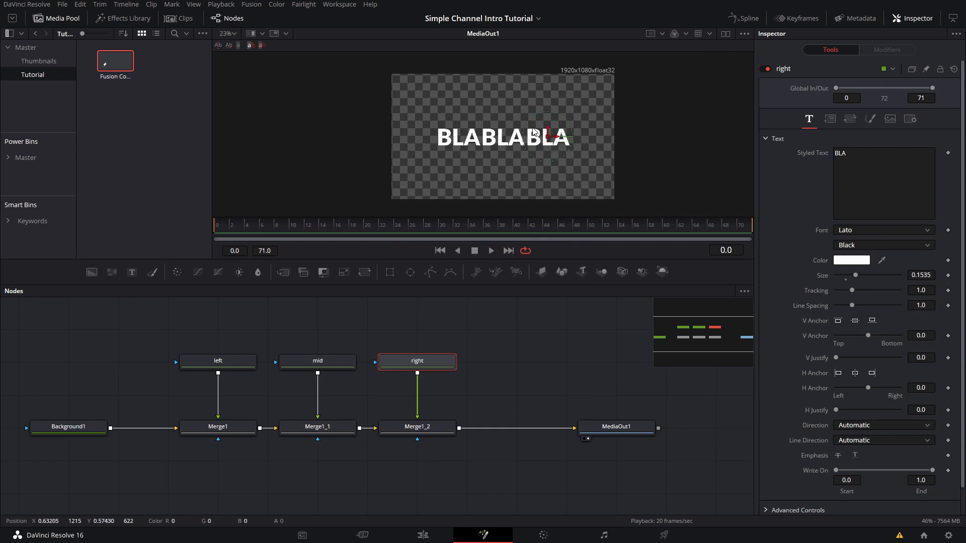
click(224, 365)
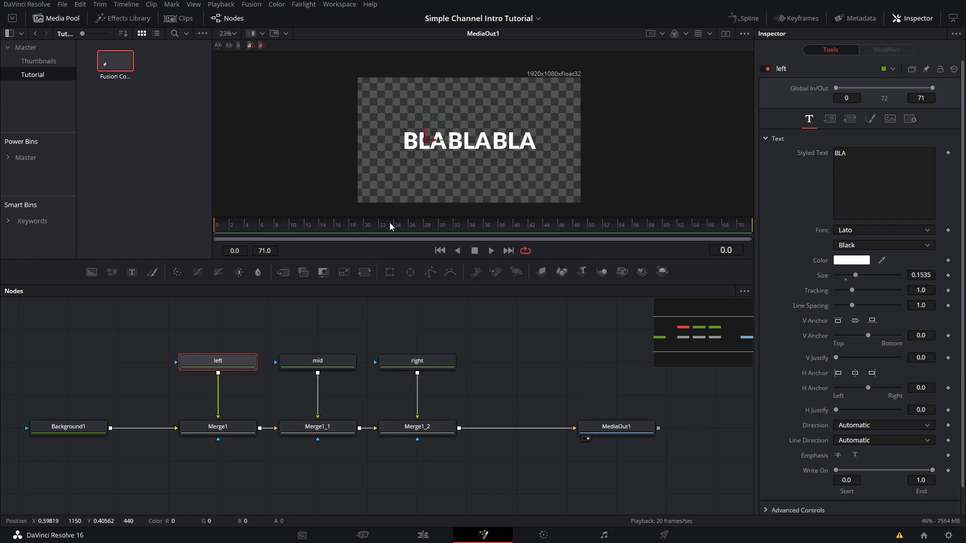
click(262, 228)
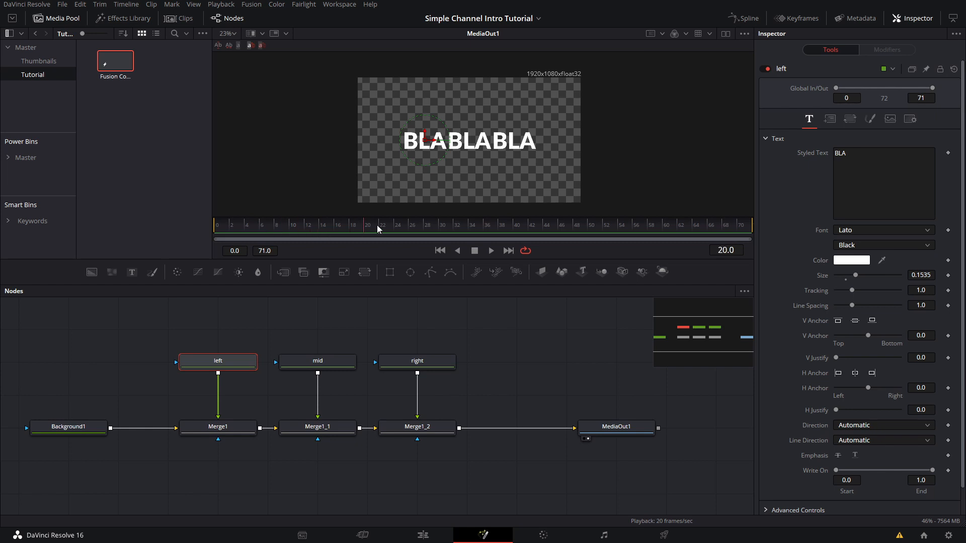
drag(377, 225, 517, 230)
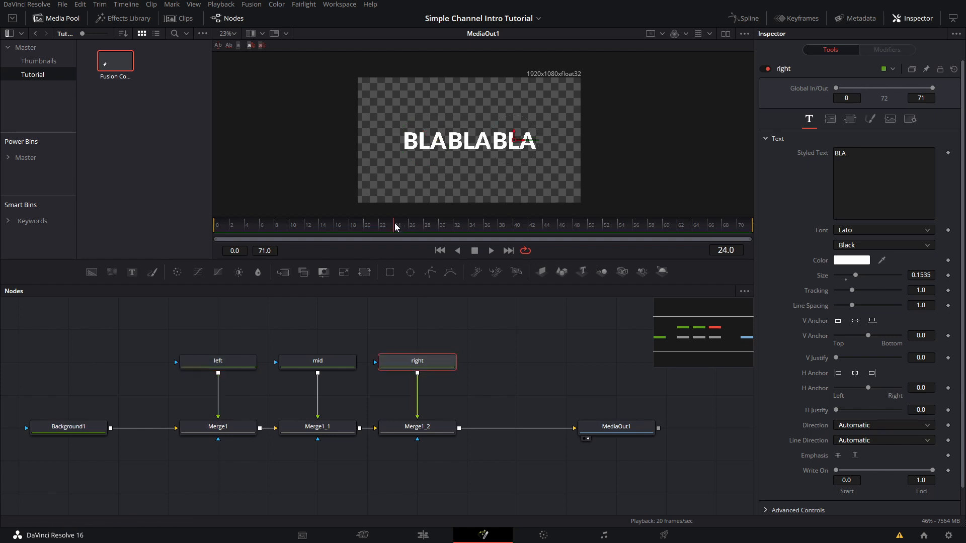
click(948, 275)
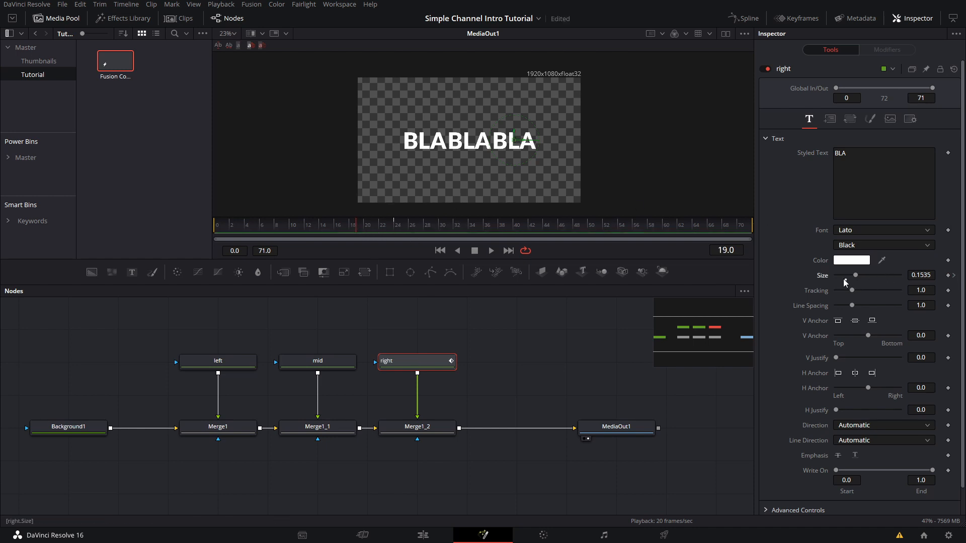
drag(855, 276, 786, 274)
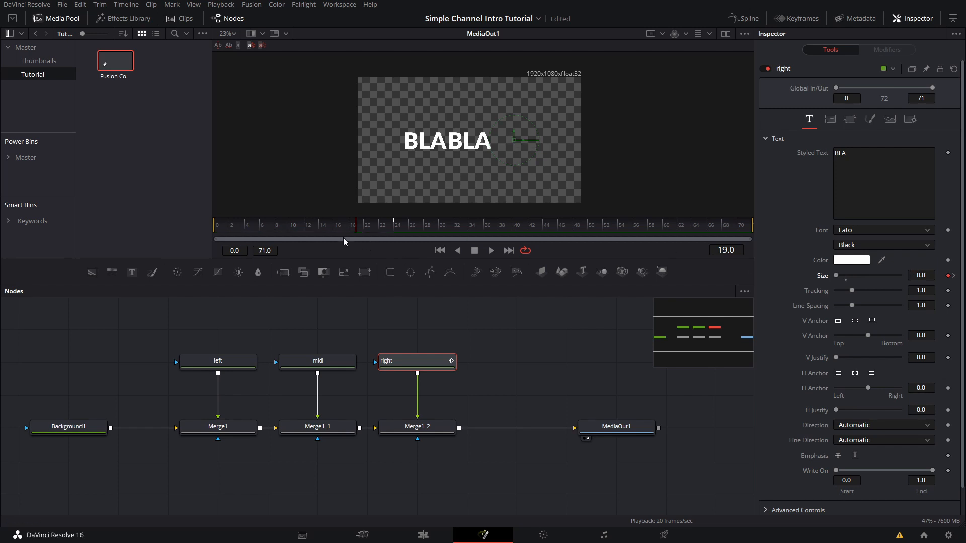
Keyframe the mid text's Size at 0.1535 on frame 19 and at 0 on frame 14
click(329, 361)
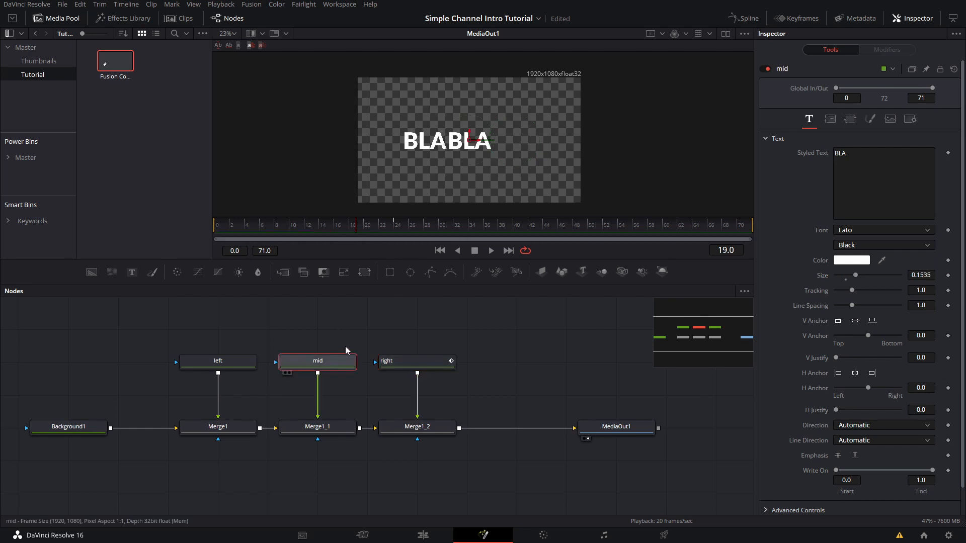
click(948, 275)
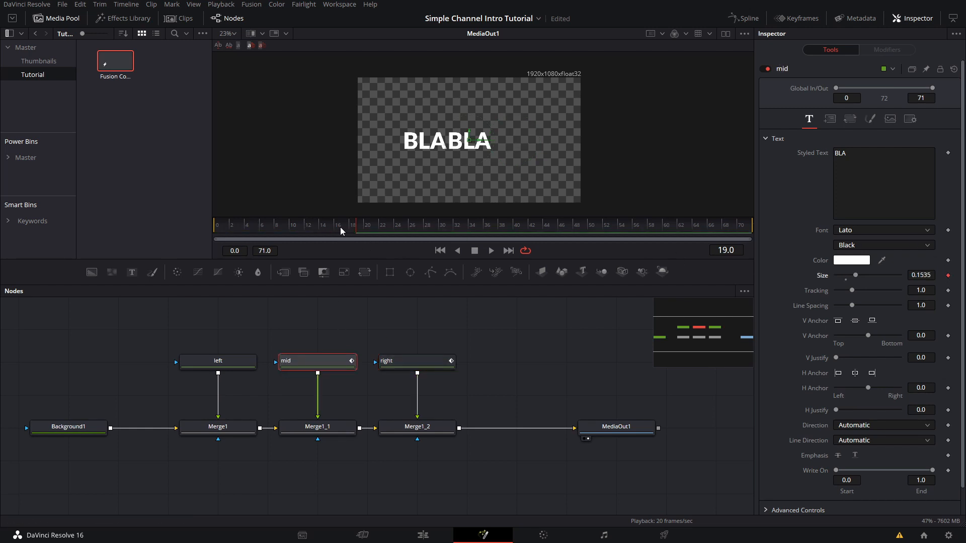
click(319, 229)
drag(855, 276, 825, 277)
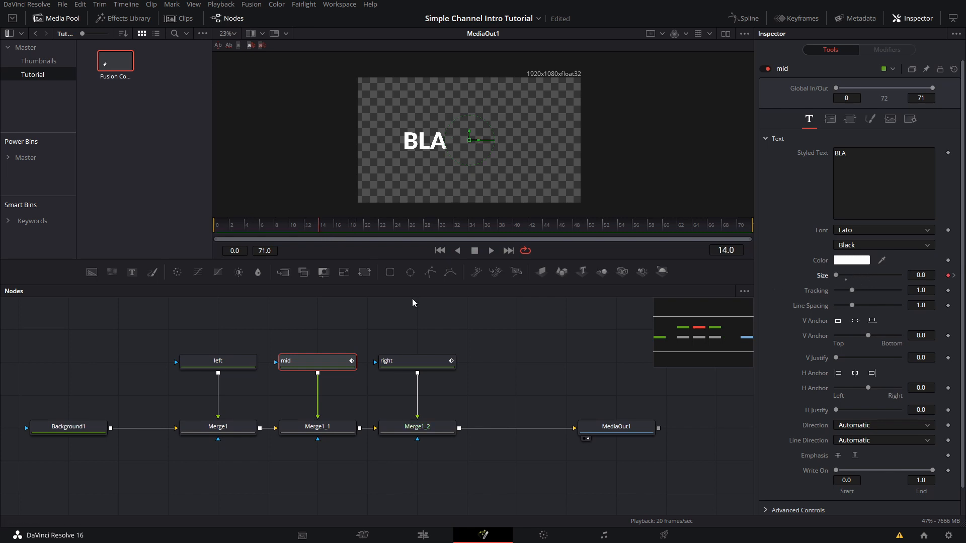
Keyframe the left text's Size at 0.1535 on frame 14 and go to about frame 9
click(225, 363)
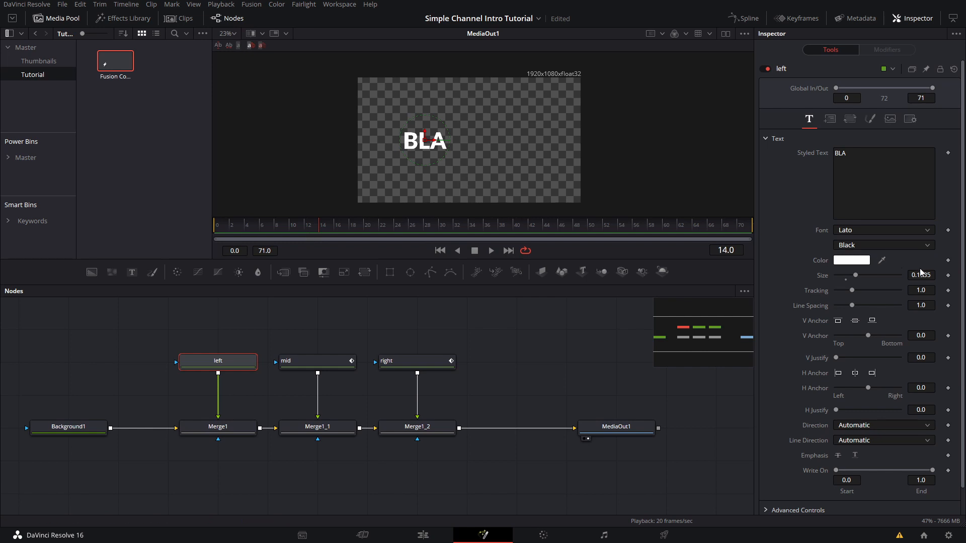
click(947, 275)
click(288, 231)
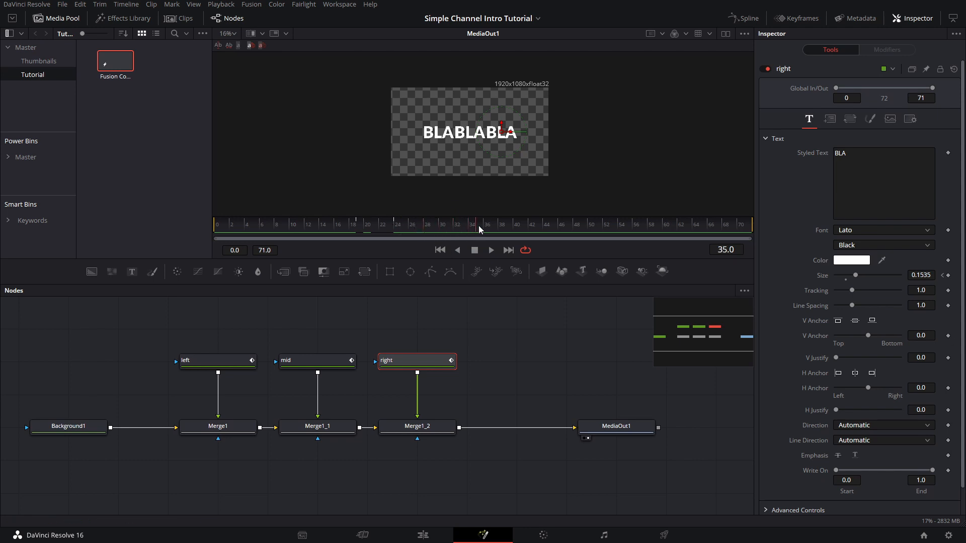
At frame 45, move the left and right words onto the middle word, with Center X at about 0.497 and 0.502
click(511, 227)
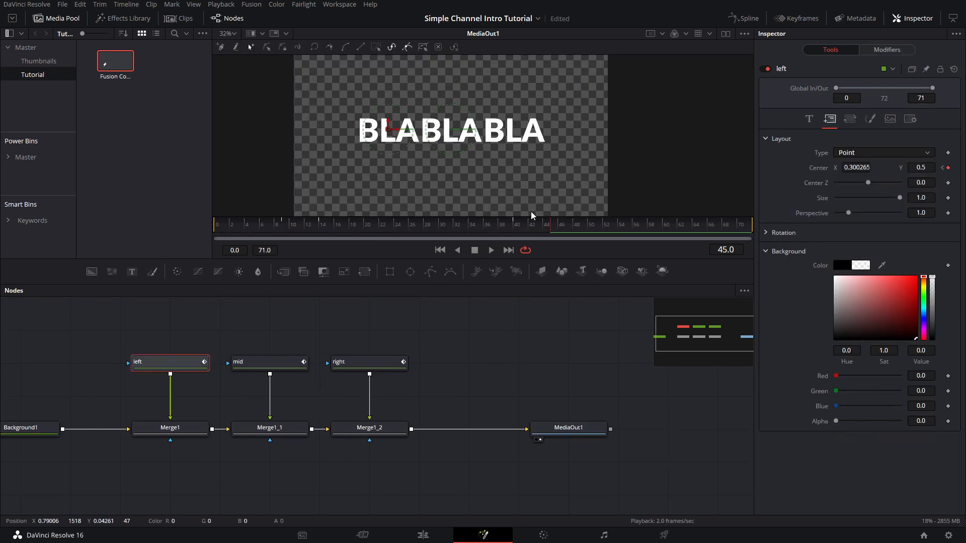
drag(397, 133, 459, 142)
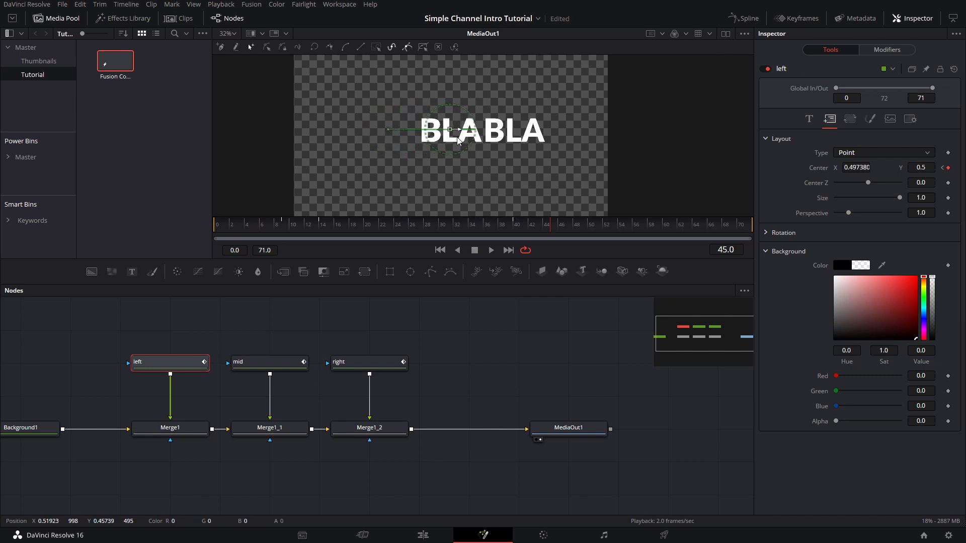
click(370, 362)
right_click(552, 250)
click(567, 254)
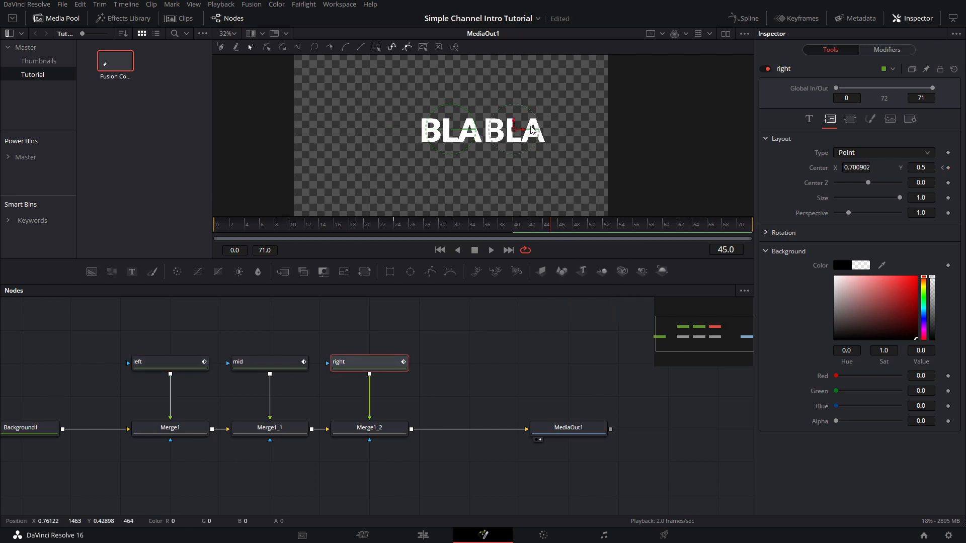
drag(522, 133, 460, 140)
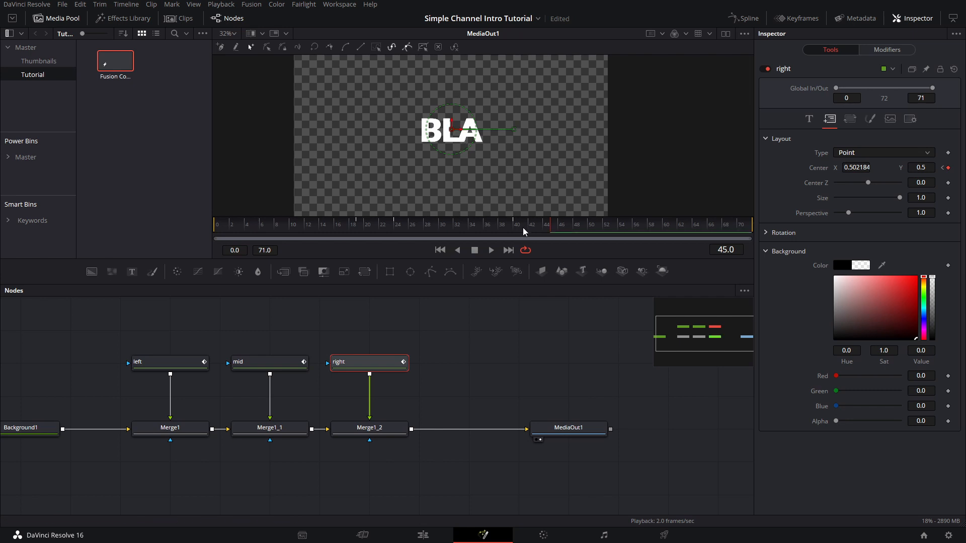
drag(521, 229, 554, 228)
Add a Blend keyframe of 1.0 at frame 45 on Merge1_2, Merge1_1 and Merge1
click(355, 430)
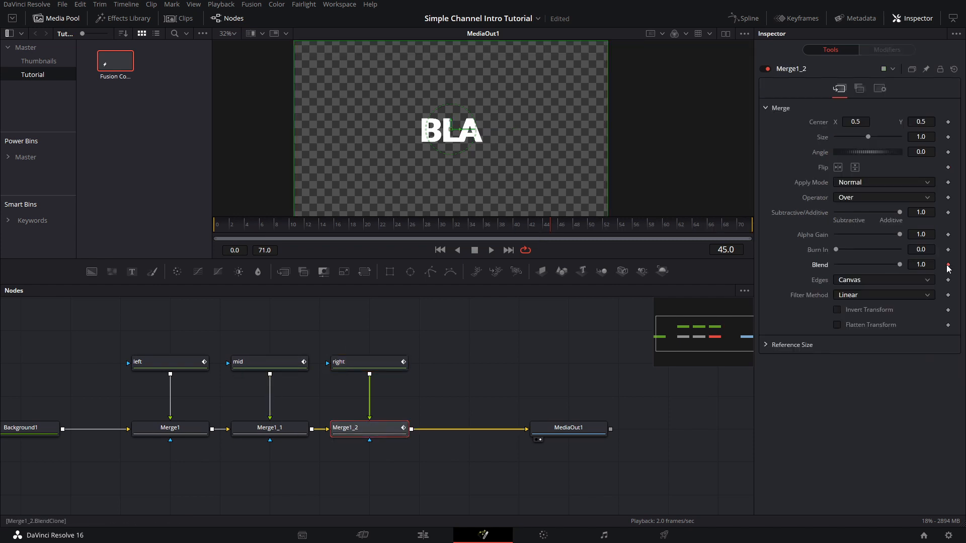
click(291, 428)
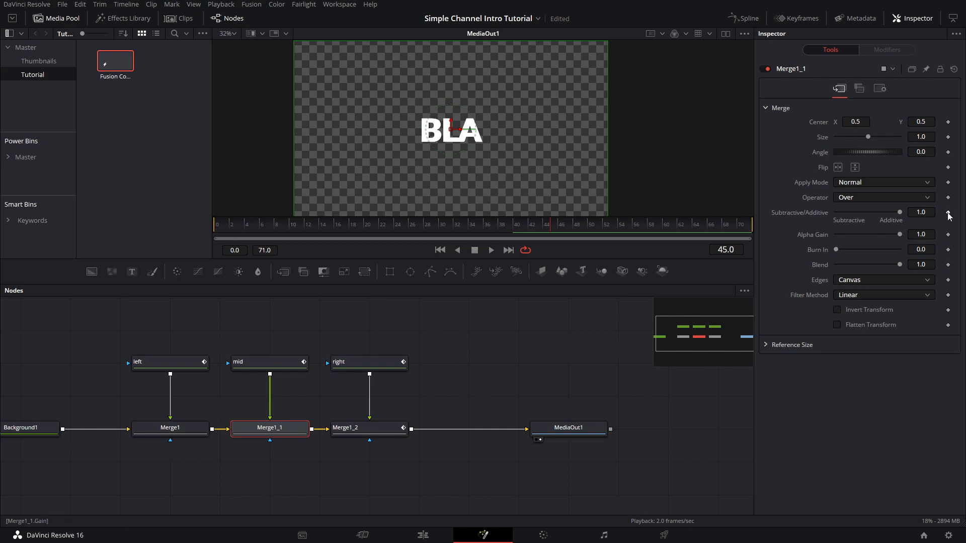
click(948, 265)
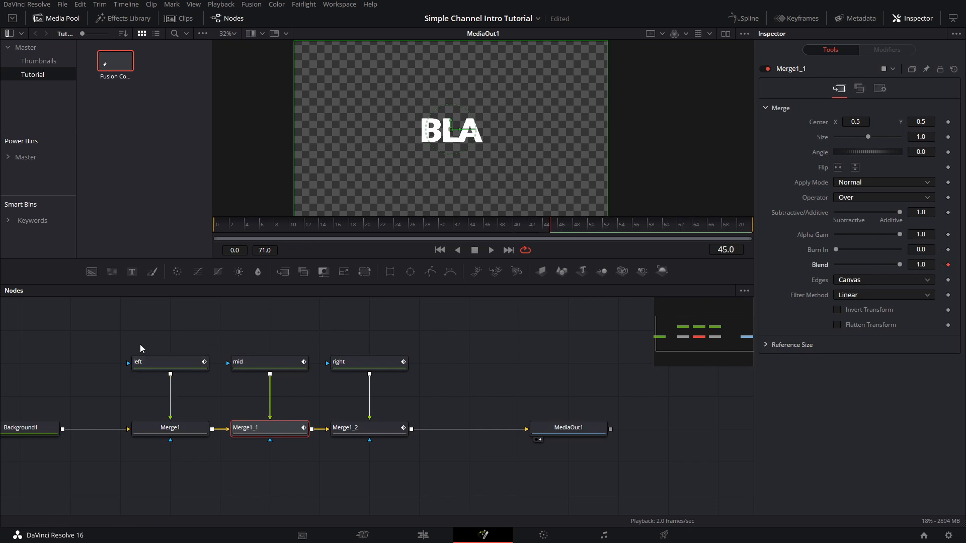
click(153, 430)
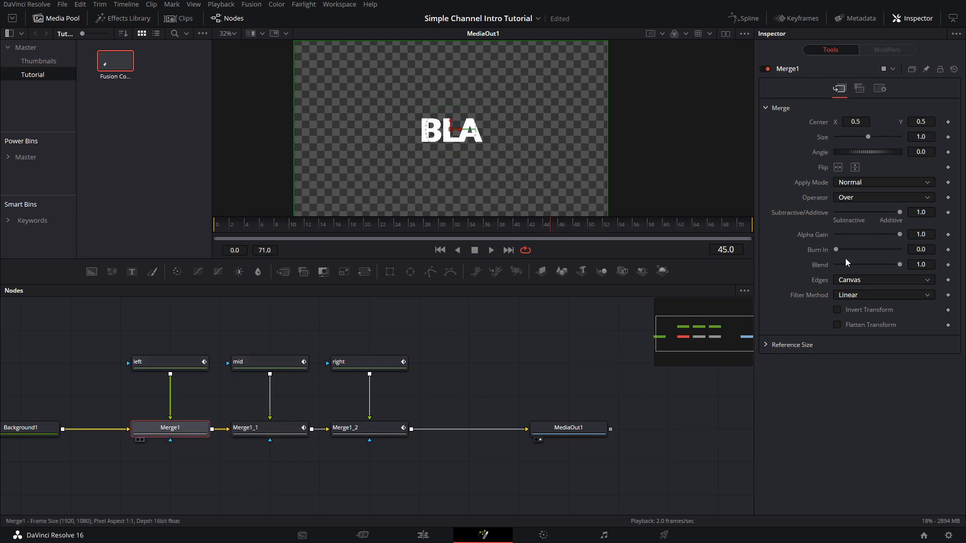
click(948, 265)
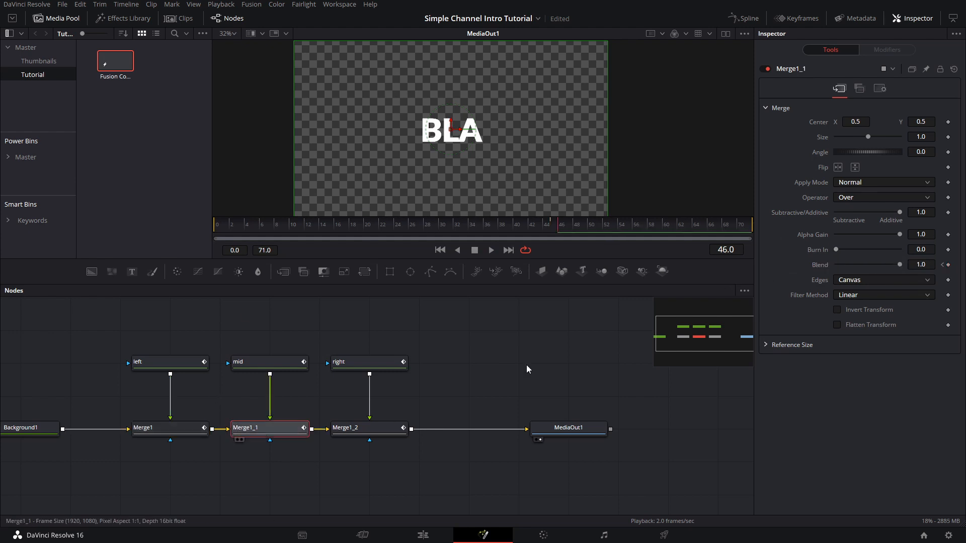
Set Blend to 0 at frame 46 on Merge1_1 and Merge1_2, and scrub through the animation
click(256, 432)
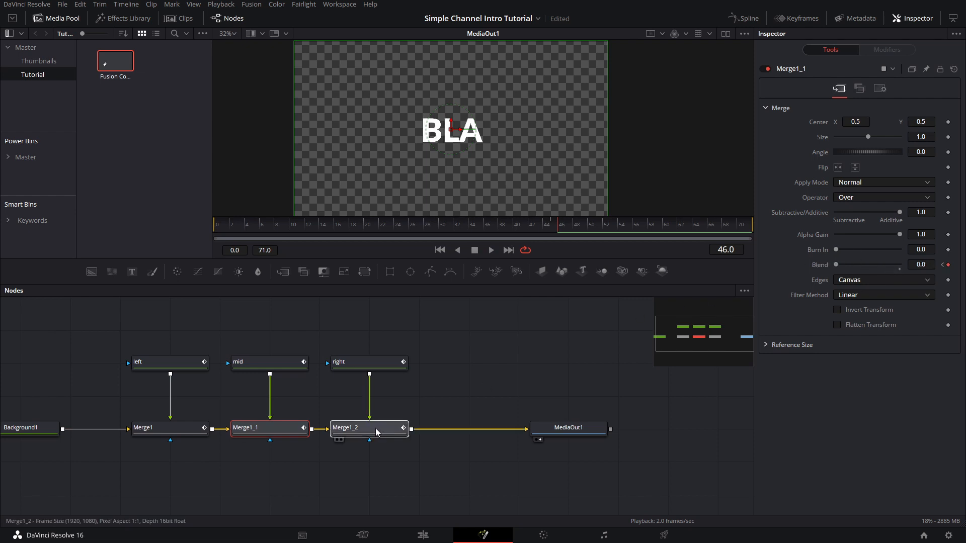
click(375, 429)
drag(899, 265, 718, 286)
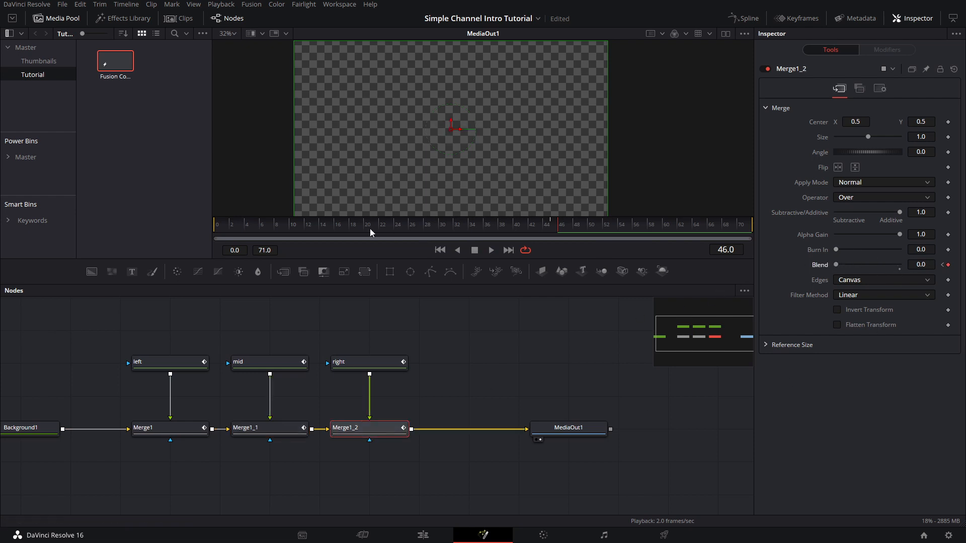
drag(316, 222, 573, 229)
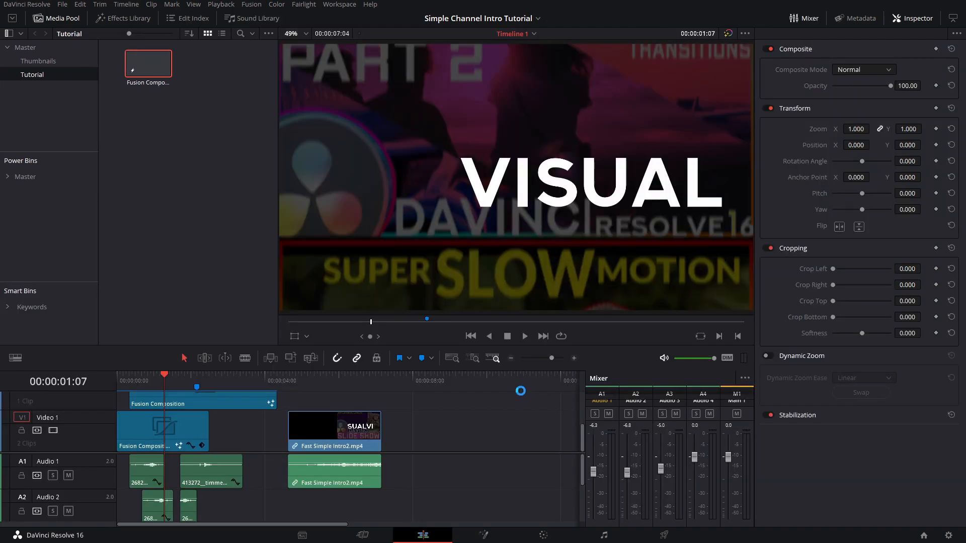
Create a new Fusion composition clip with a duration of 00:00:03:00 in the Tutorial bin
click(193, 189)
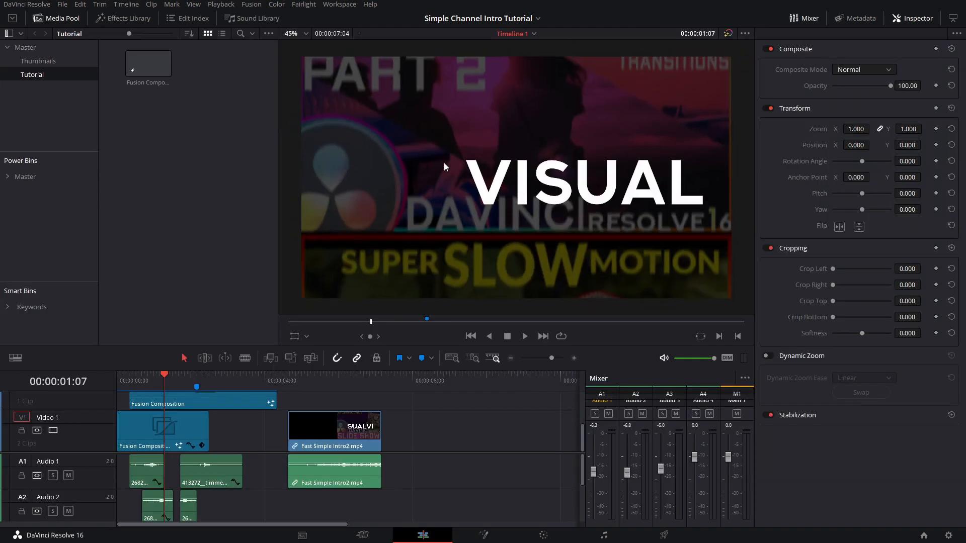
scroll(475, 170, down, 2)
scroll(474, 170, down, 2)
drag(513, 176, 494, 160)
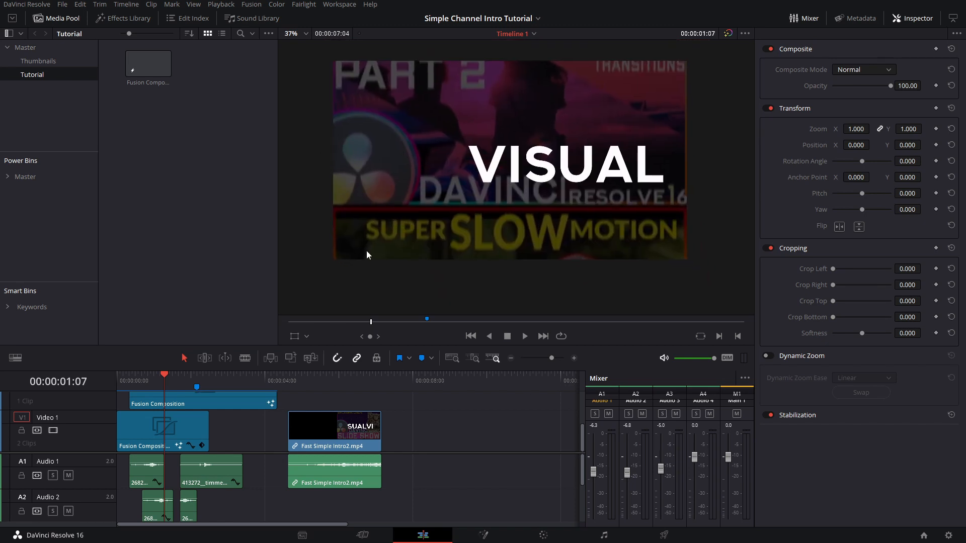
right_click(250, 62)
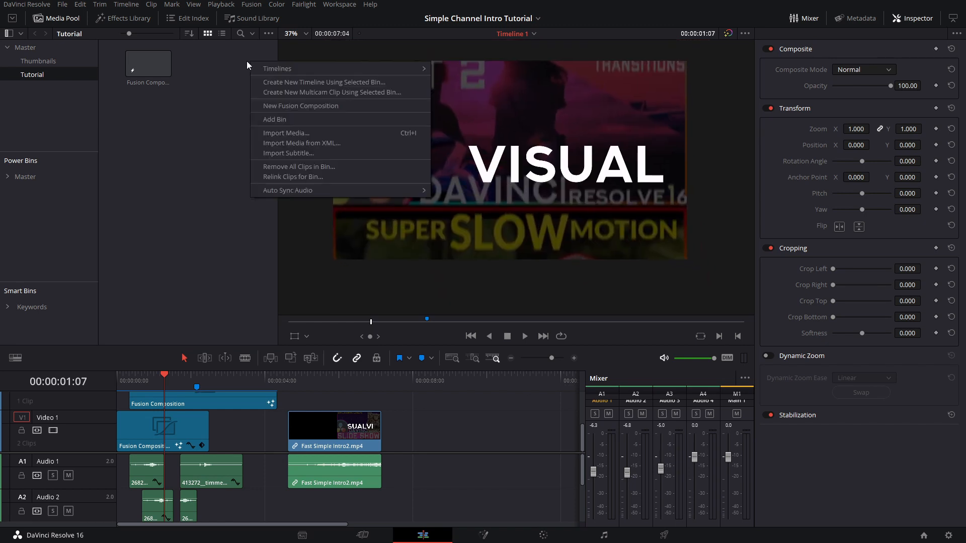
click(298, 106)
click(478, 251)
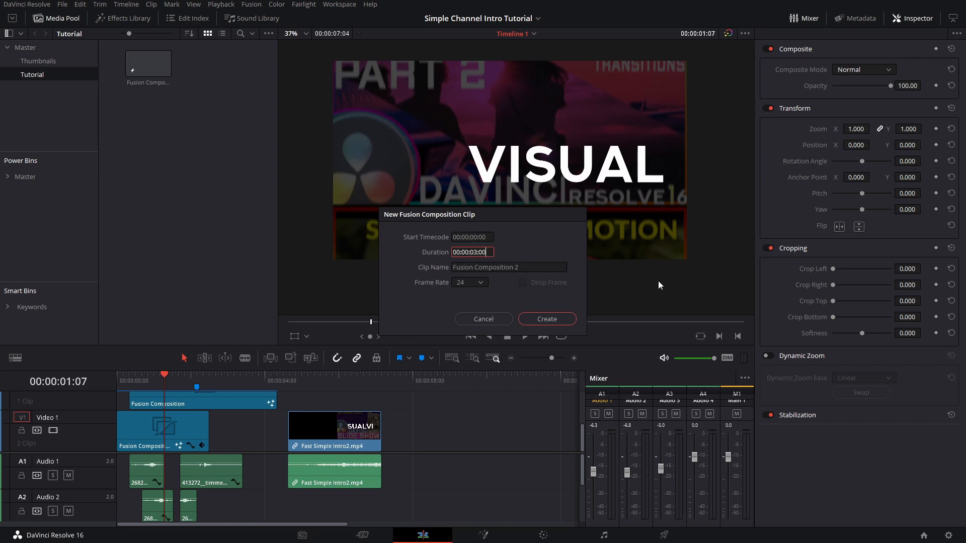
click(558, 320)
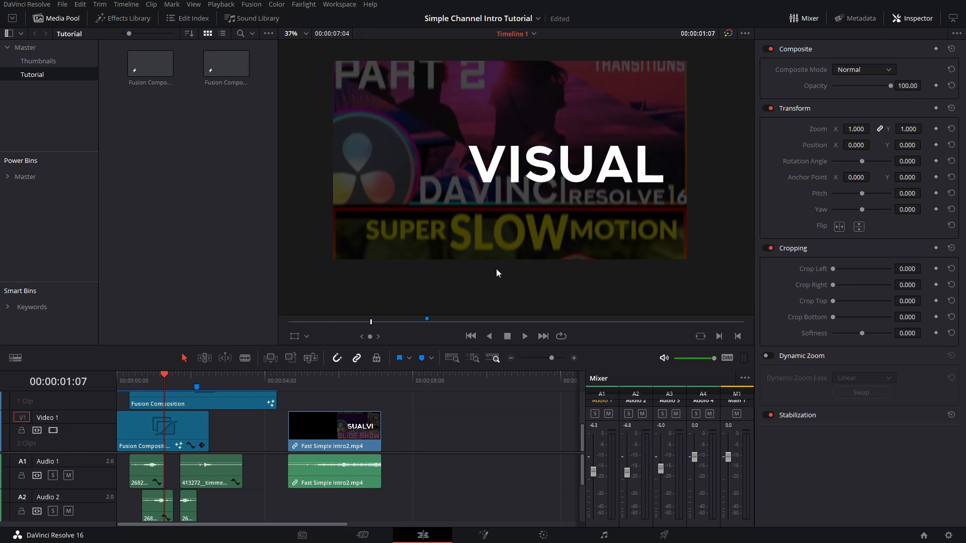
In the new composition, connect a background with alpha 0.0 to MediaOut1 and insert a merge between them
drag(92, 271, 483, 407)
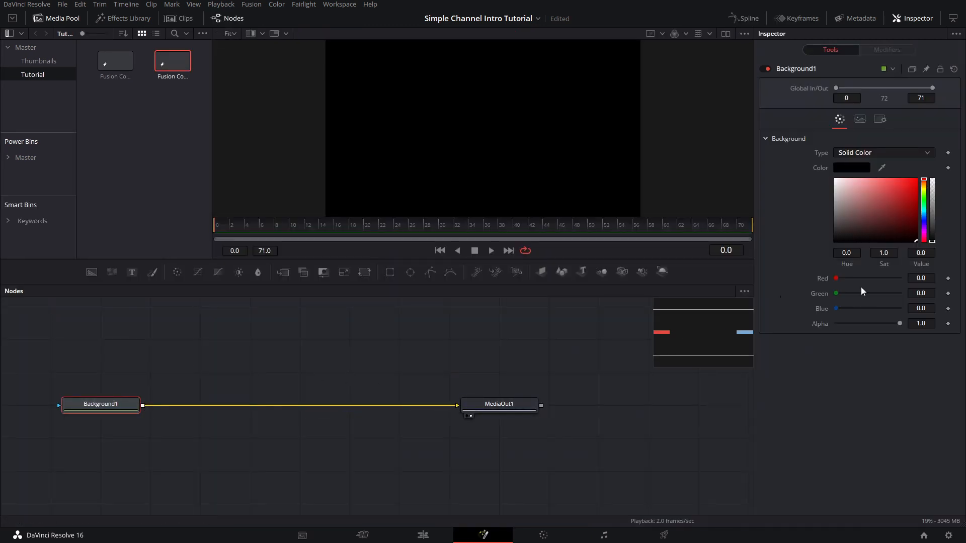
drag(904, 324, 702, 349)
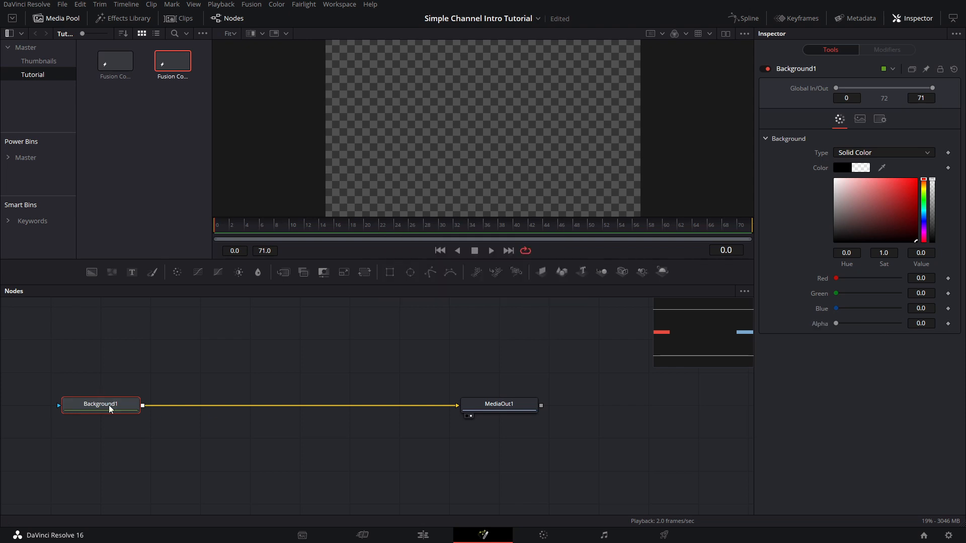
drag(231, 410, 326, 408)
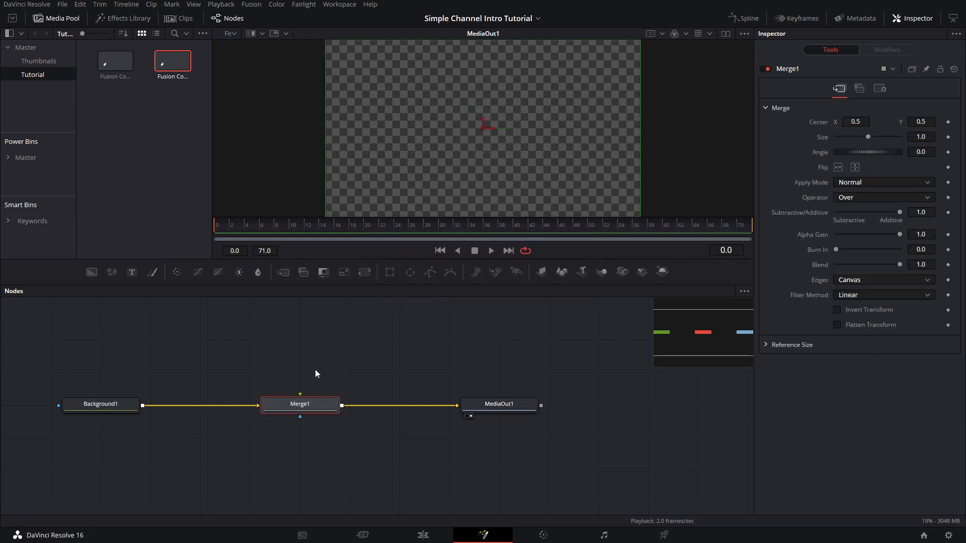
click(315, 370)
Bring the first six images of the Thumbnails bin, from the 2.5D parallax image to the editing audio one, into the node graph
click(52, 61)
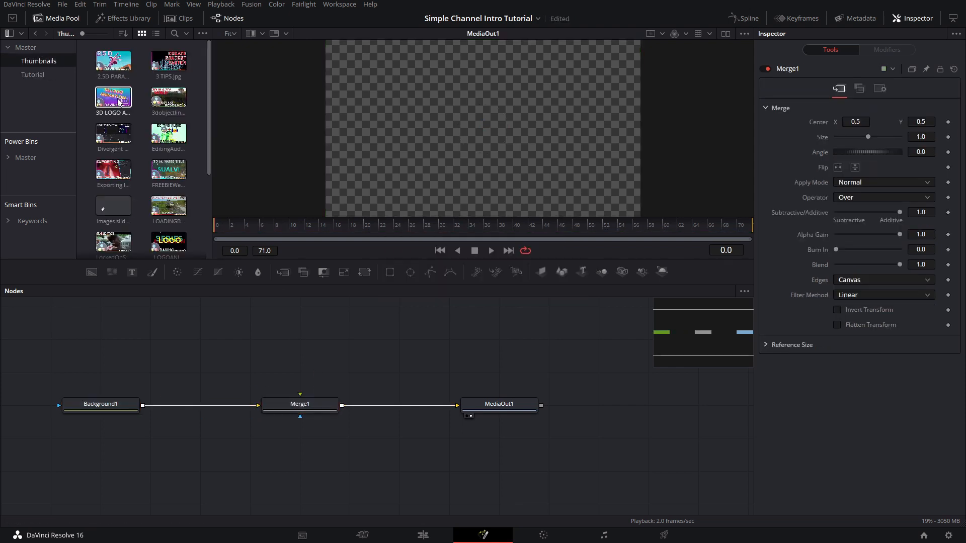
click(108, 59)
shift+click(167, 131)
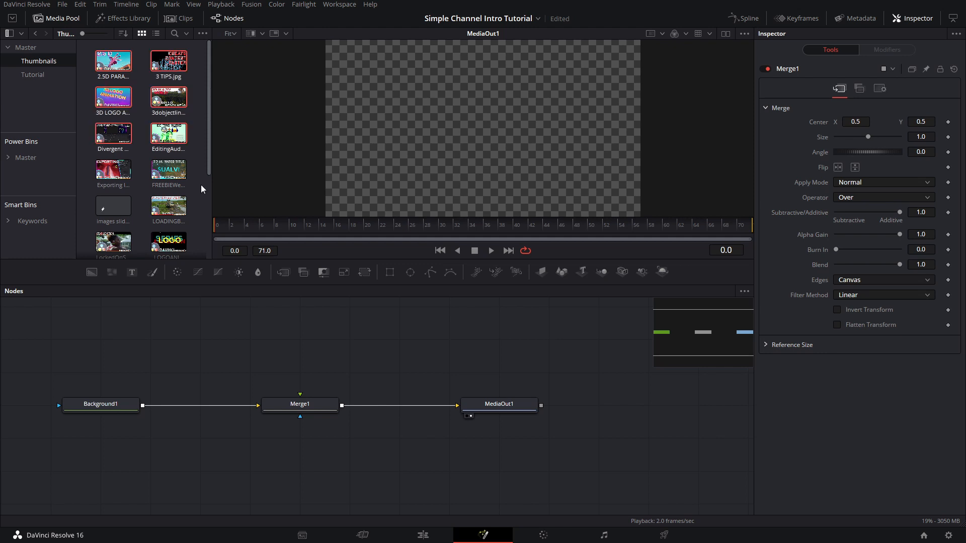
drag(165, 135, 229, 338)
drag(338, 349, 371, 342)
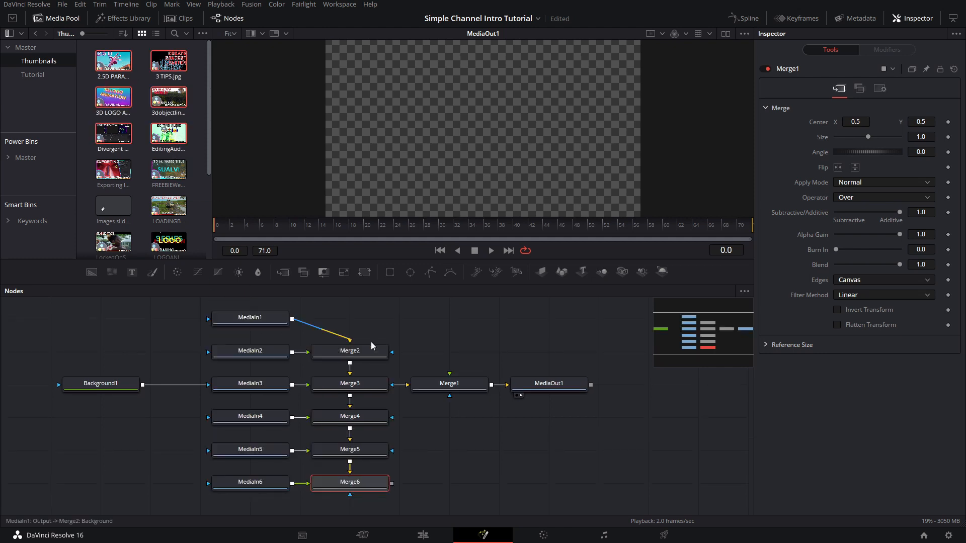
Move the block of six media nodes and their merges clear above the line from Background1 to Merge1
drag(463, 320, 335, 404)
drag(237, 431, 251, 401)
key(ctrl+z)
scroll(211, 362, down, 2)
drag(128, 315, 253, 508)
drag(245, 464, 245, 318)
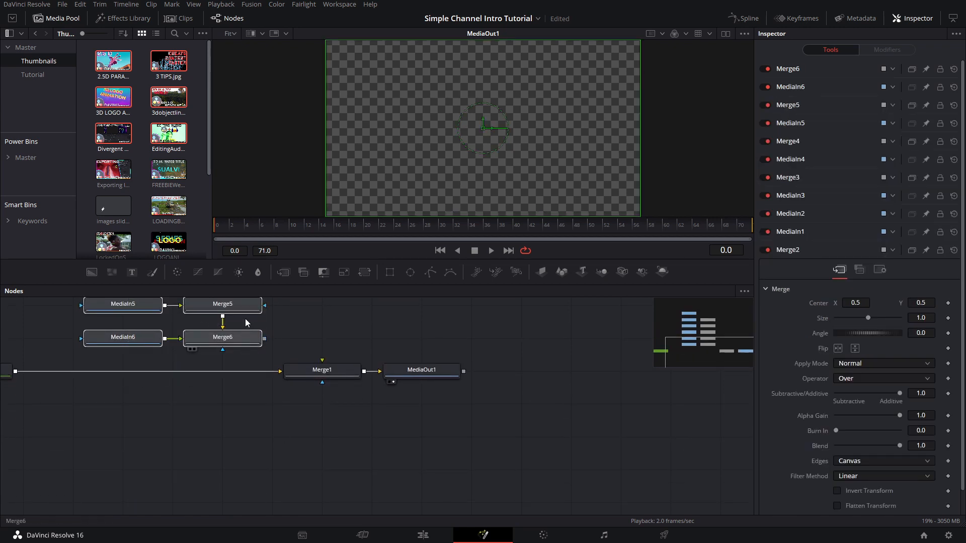
drag(268, 378, 394, 474)
drag(364, 443, 405, 405)
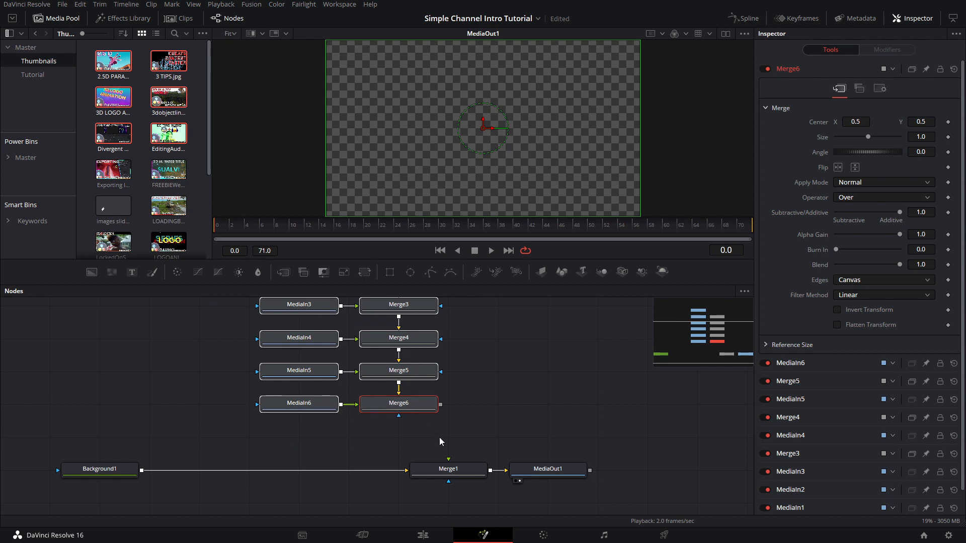
Place Merge1 directly below Merge6 and connect Merge6's output to Merge1 as its foreground
drag(427, 469, 376, 468)
click(378, 468)
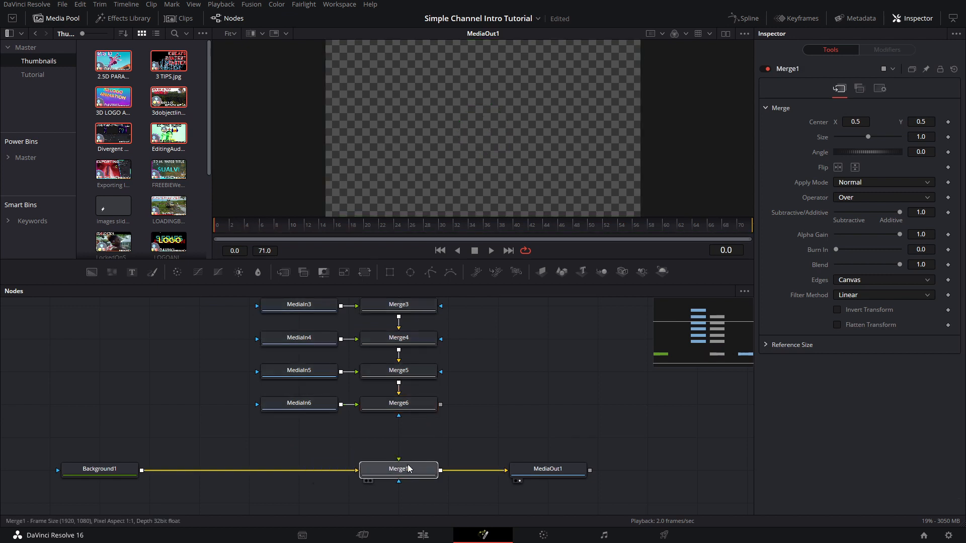
drag(441, 406, 403, 469)
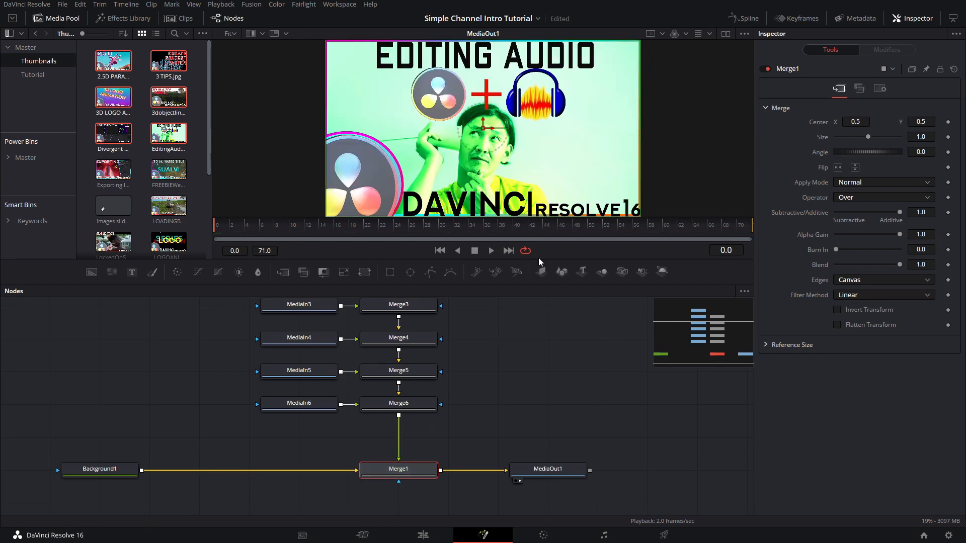
Move MediaIn1 up and insert a new merge between it and Merge2
scroll(496, 397, up, 2)
scroll(431, 349, down, 2)
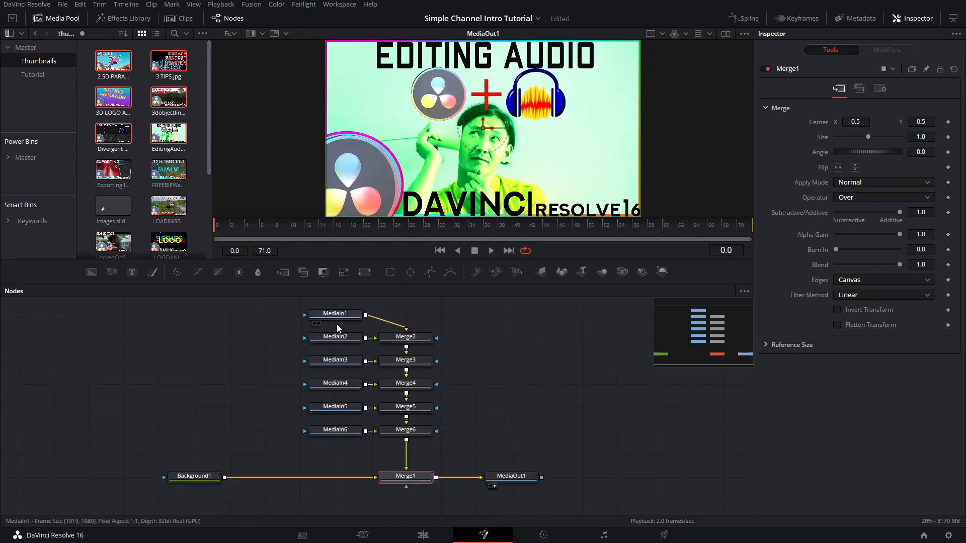
drag(336, 317, 318, 287)
click(282, 273)
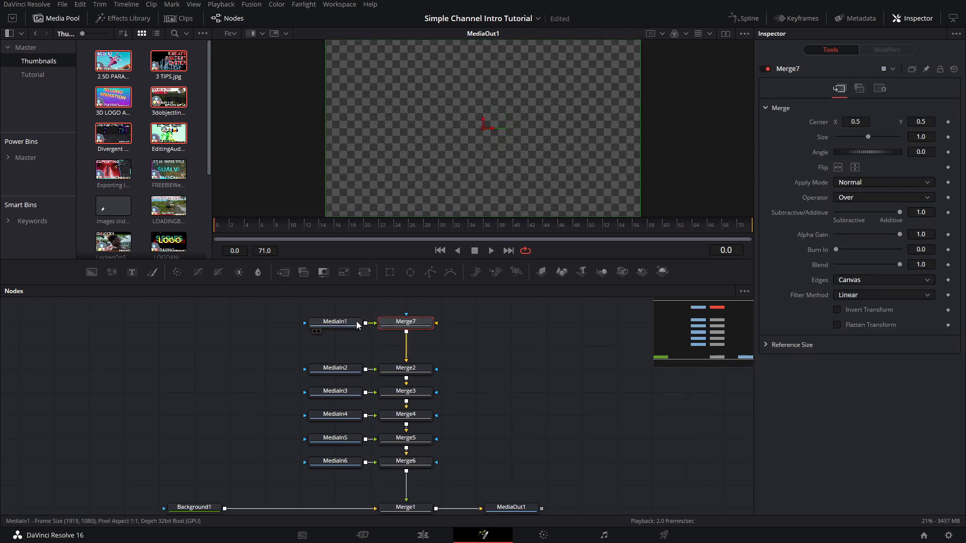
drag(414, 327, 407, 350)
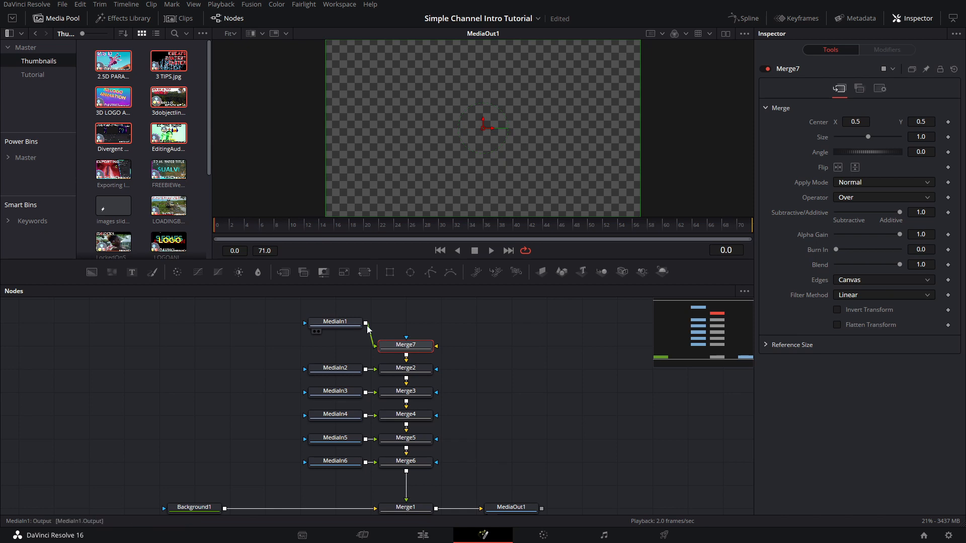
scroll(424, 313, down, 1)
scroll(424, 312, up, 1)
drag(417, 355, 417, 331)
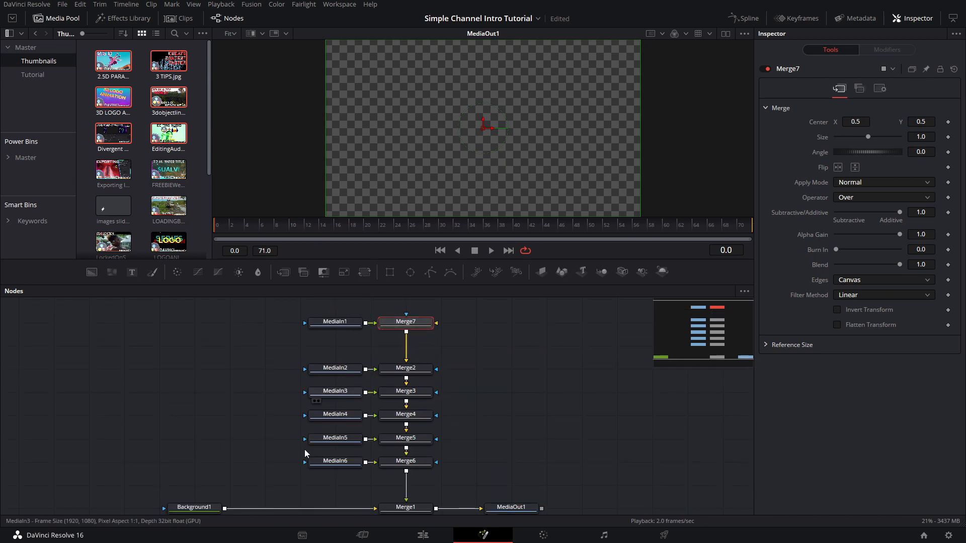
Connect Background1 to the background input of Merge7 and move Merge7 and MediaIn1 down in line above Merge2
drag(222, 507, 409, 328)
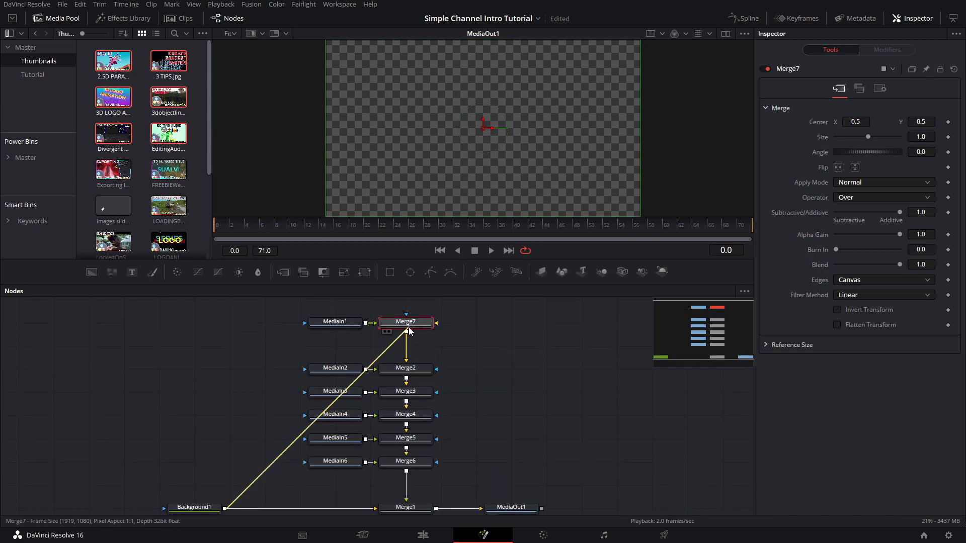
click(352, 326)
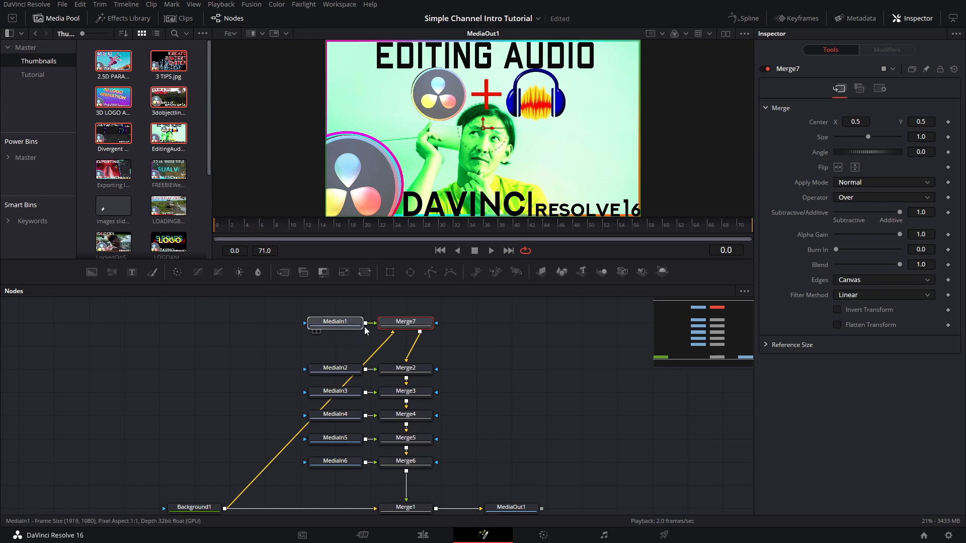
drag(402, 326, 402, 349)
drag(342, 324, 343, 348)
Reduce the editing audio thumbnail on Merge6 to Size 0.362
scroll(453, 516, down, 3)
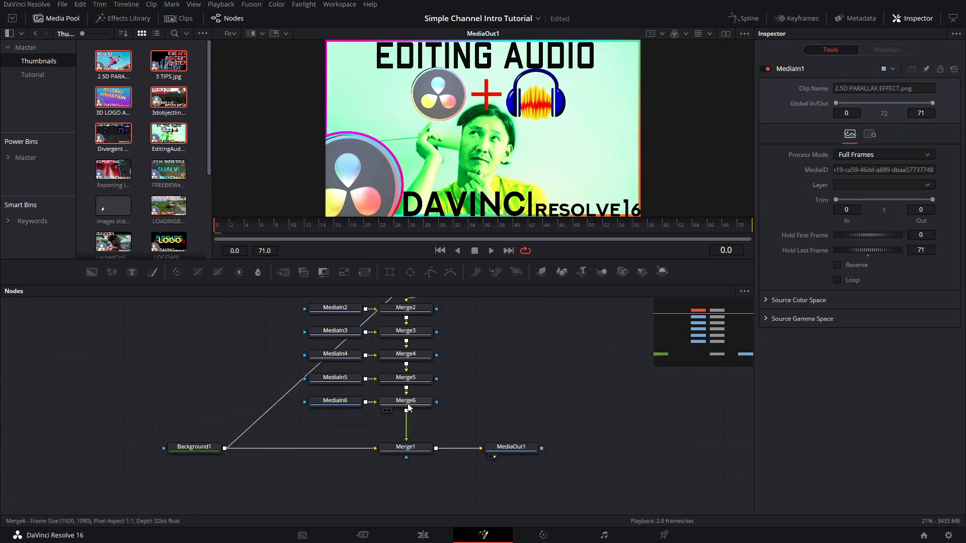
click(406, 401)
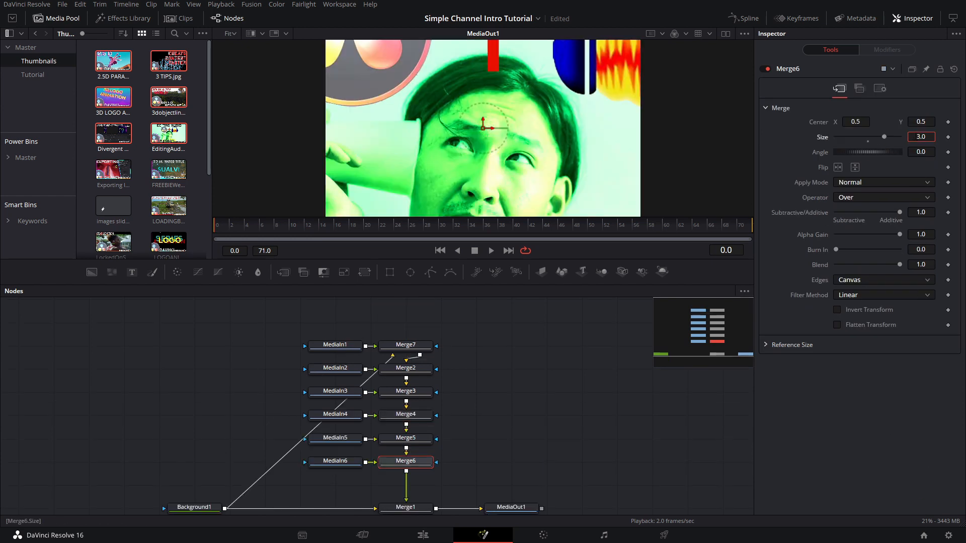
drag(883, 139, 847, 146)
scroll(589, 133, down, 1)
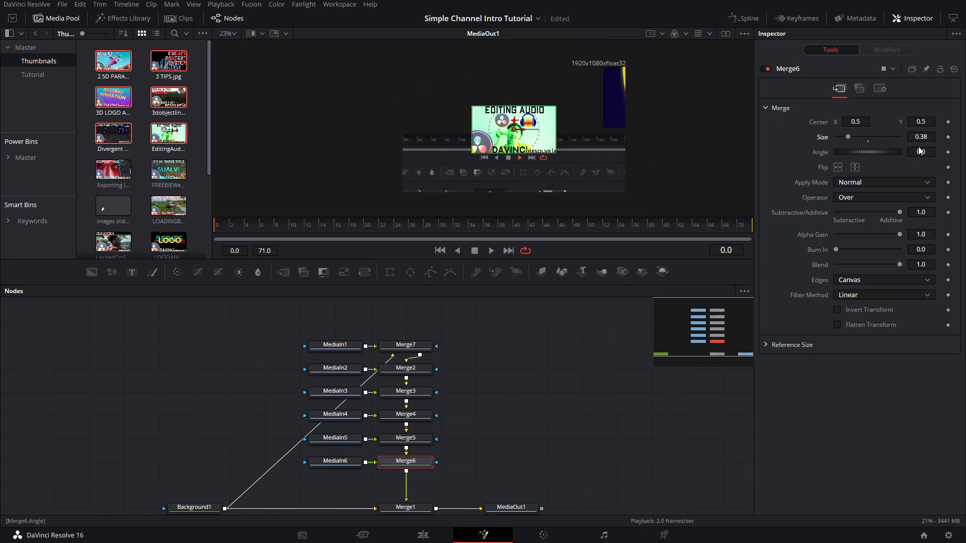
drag(921, 138, 908, 138)
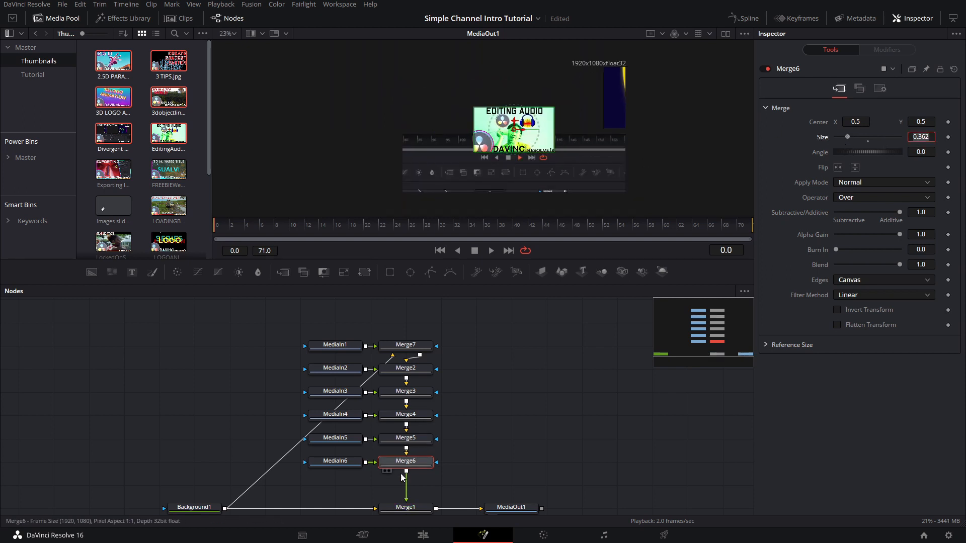
Set Size to 0.362 on the remaining thumbnail merges, Merge5, Merge4, Merge3, Merge2 and Merge7
click(405, 438)
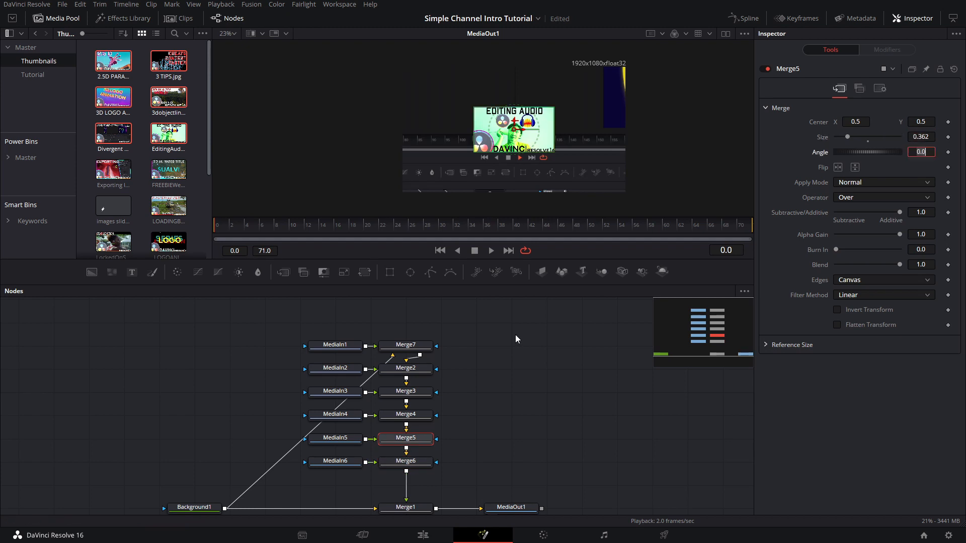
click(406, 414)
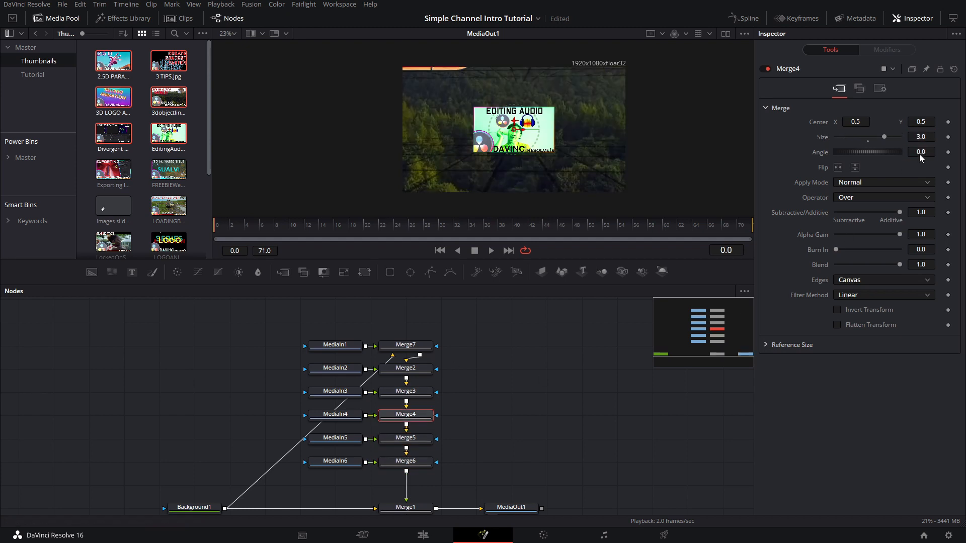
click(413, 393)
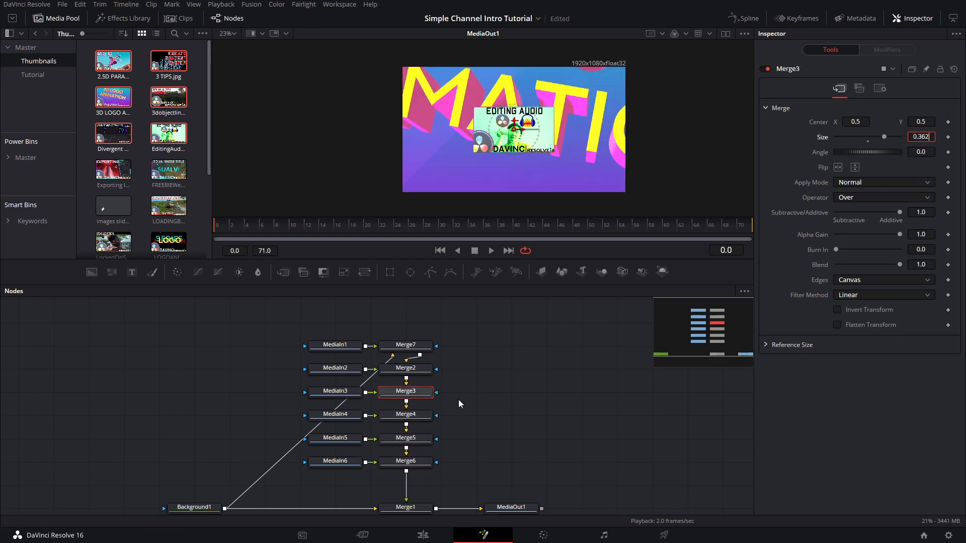
Stack the six thumbnails edge to edge in one vertical column, with Merge7 lowest at Center Y about 0.139 and Merge5 at about 1.576
drag(514, 121, 525, 167)
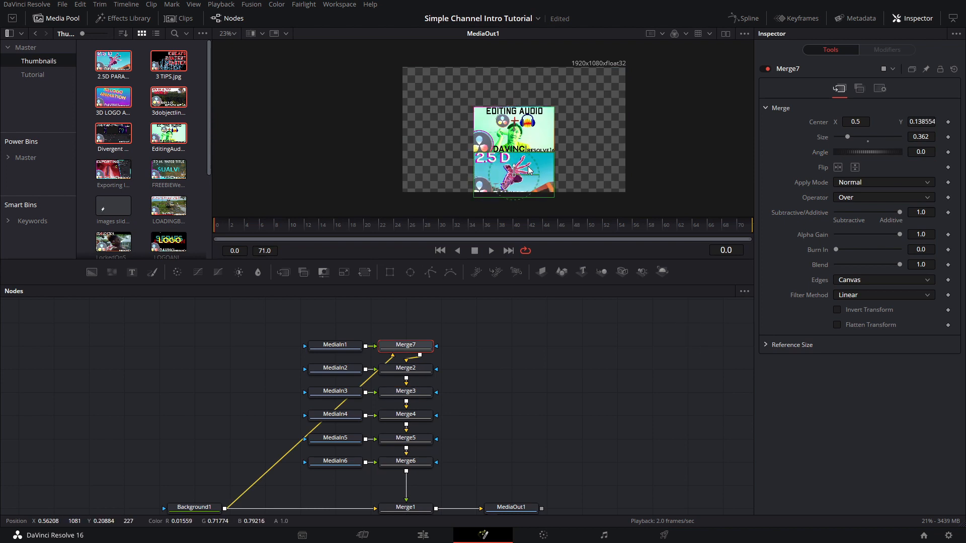
ctrl+click(406, 369)
ctrl+click(407, 392)
scroll(522, 114, up, 2)
drag(507, 126, 494, 167)
ctrl+click(410, 413)
scroll(506, 54, down, 2)
drag(494, 167, 494, 114)
ctrl+click(406, 438)
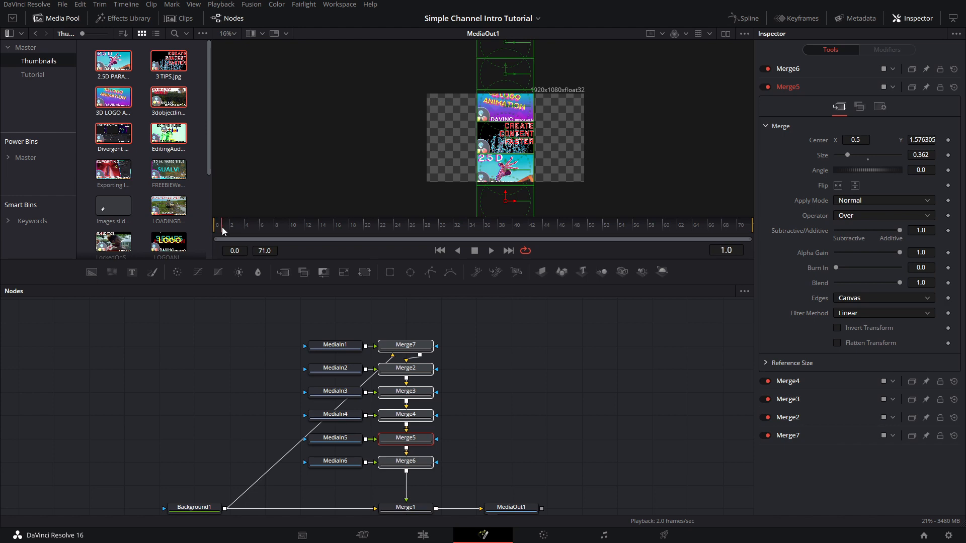
Add a Center keyframe at X 0.5, Y 0.5 on Merge1 at frame 0
click(220, 229)
scroll(382, 413, down, 2)
click(427, 449)
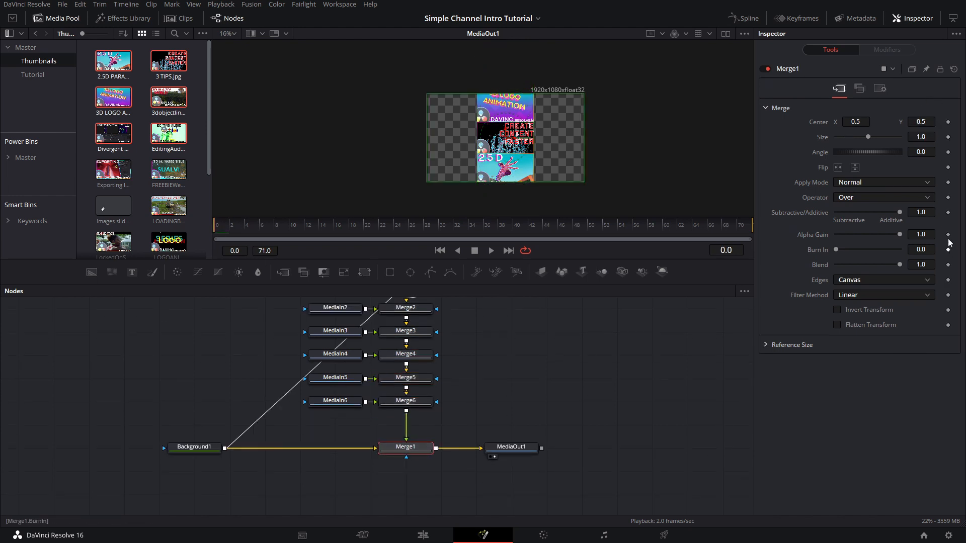
click(948, 122)
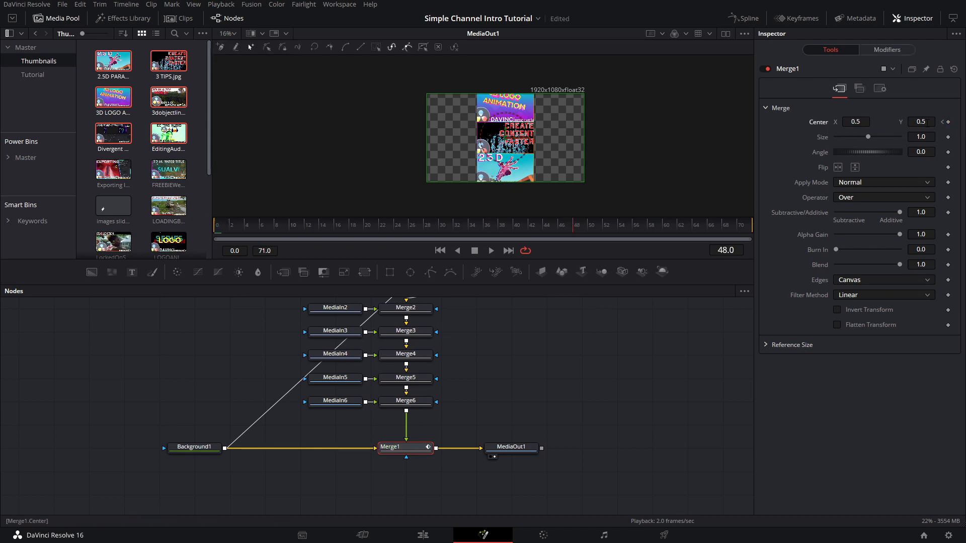
At frame 48, lower Merge1's Center Y to -2.985 and set its Edges to Wrap
drag(505, 129, 454, 312)
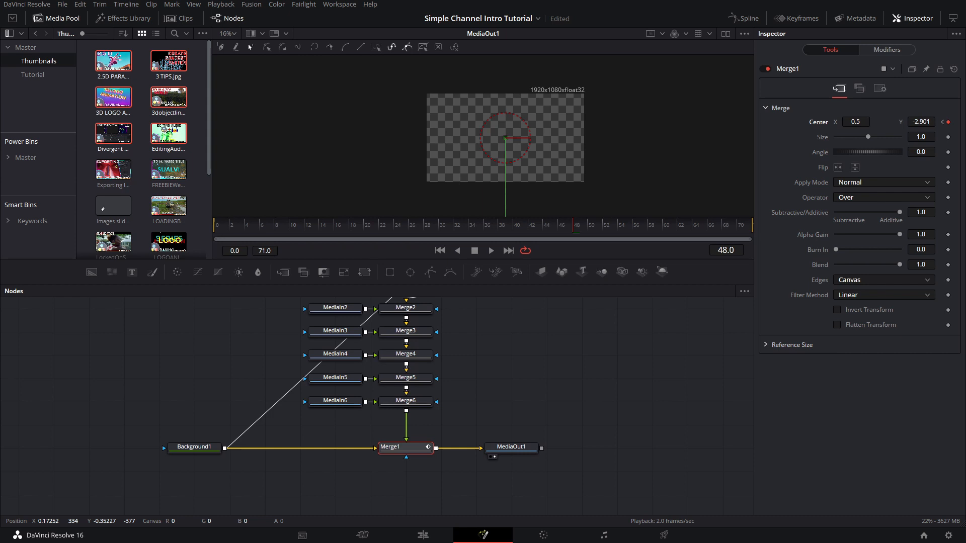
drag(454, 434, 454, 437)
click(870, 280)
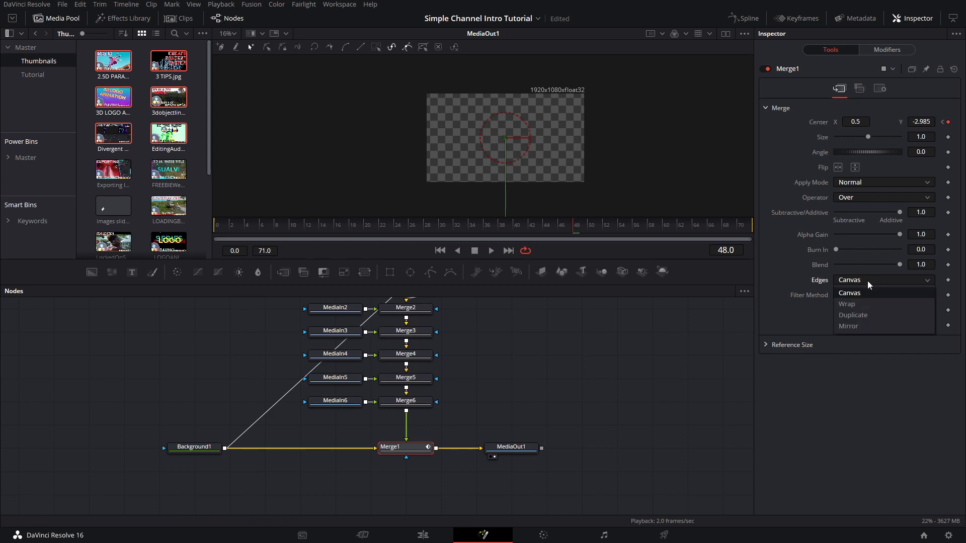
click(847, 303)
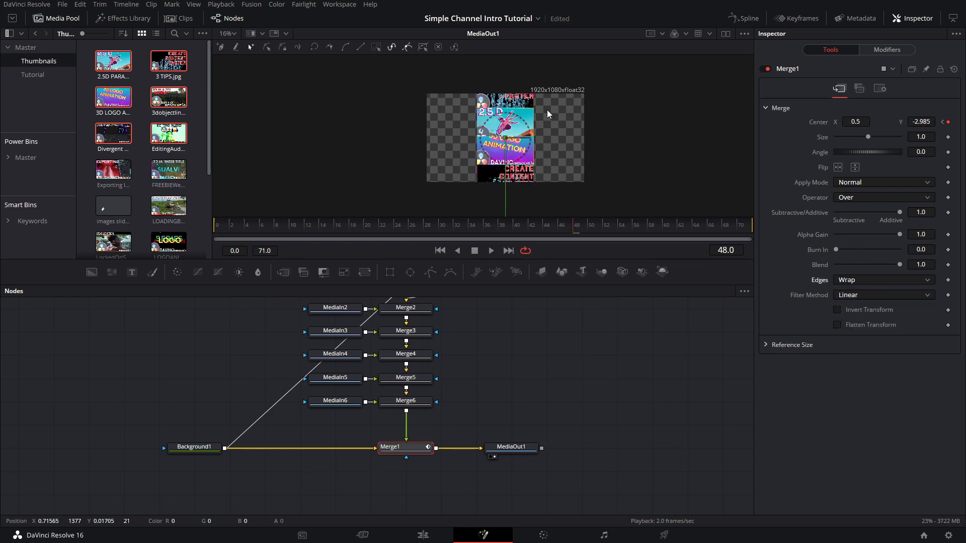
Increase Merge1's Size to 2.842 so the scrolling thumbnail column fills the frame width
click(234, 233)
drag(235, 233, 373, 246)
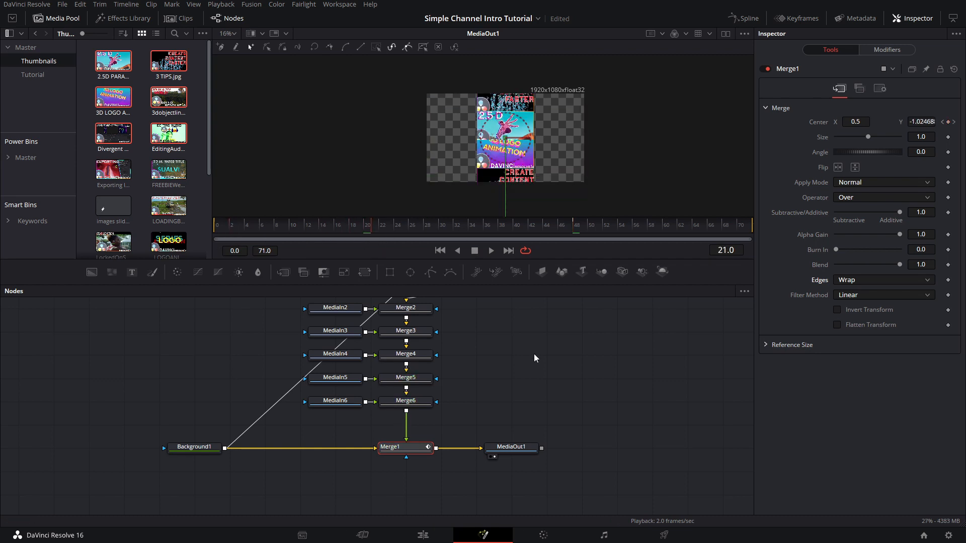
drag(477, 369, 447, 387)
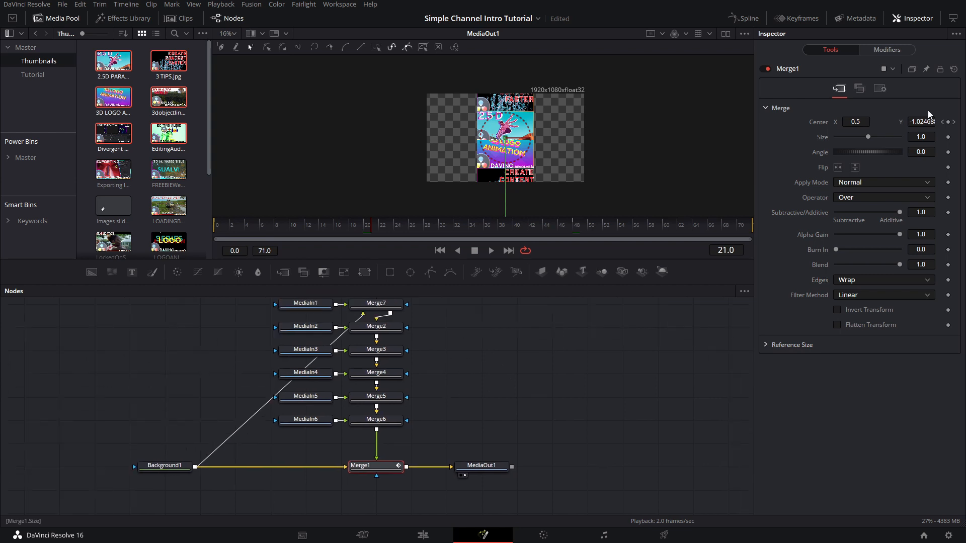
mouse_move(926, 136)
mouse_down()
mouse_move(963, 136)
mouse_move(928, 137)
mouse_move(943, 136)
mouse_up()
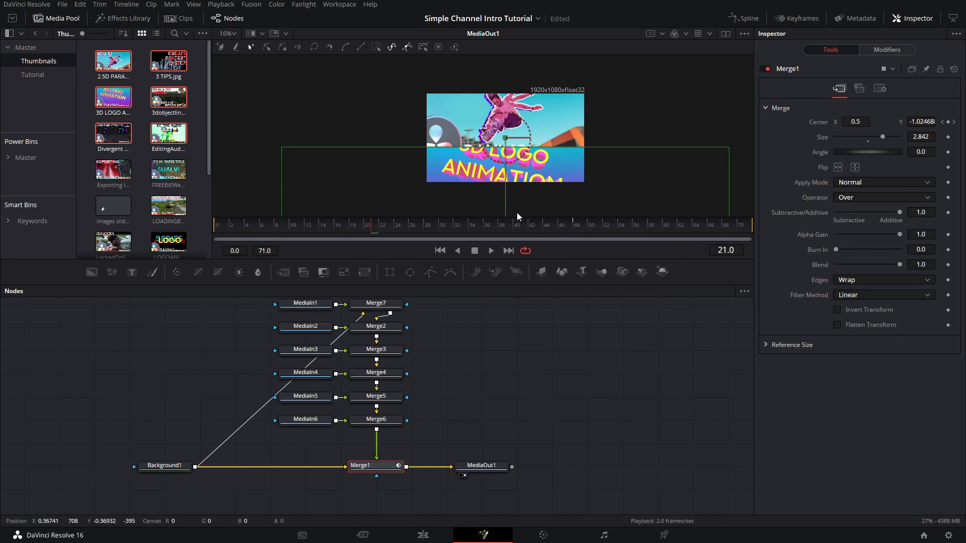
On the Edit page, stack the two Fusion compositions from the Tutorial bin after the existing clips, text on Video 2 and thumbnails on Video 1
click(420, 538)
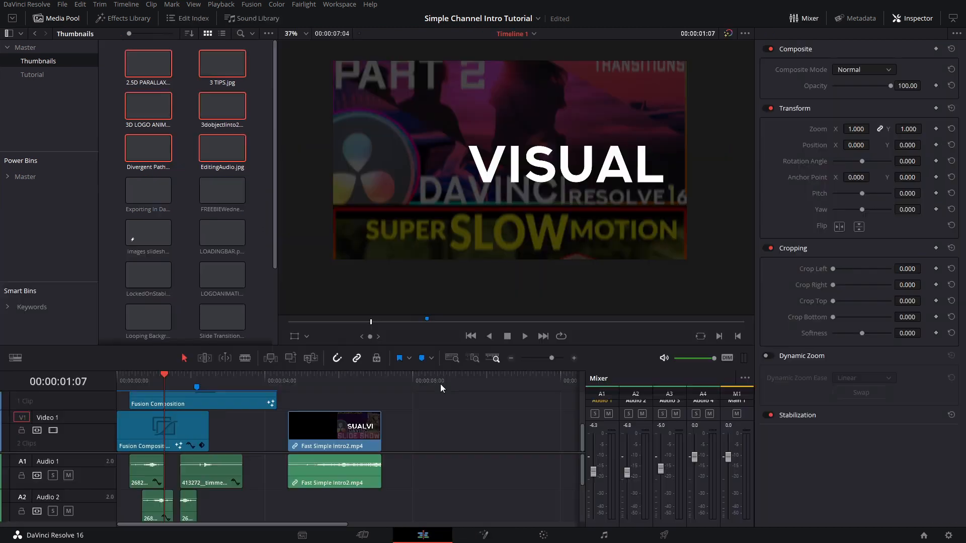
drag(439, 384, 216, 322)
scroll(185, 170, down, 3)
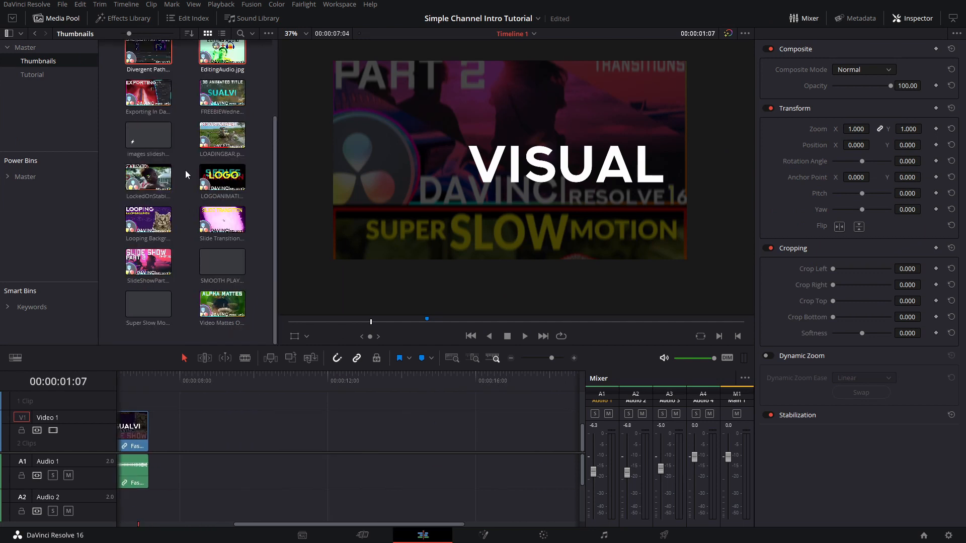
click(33, 74)
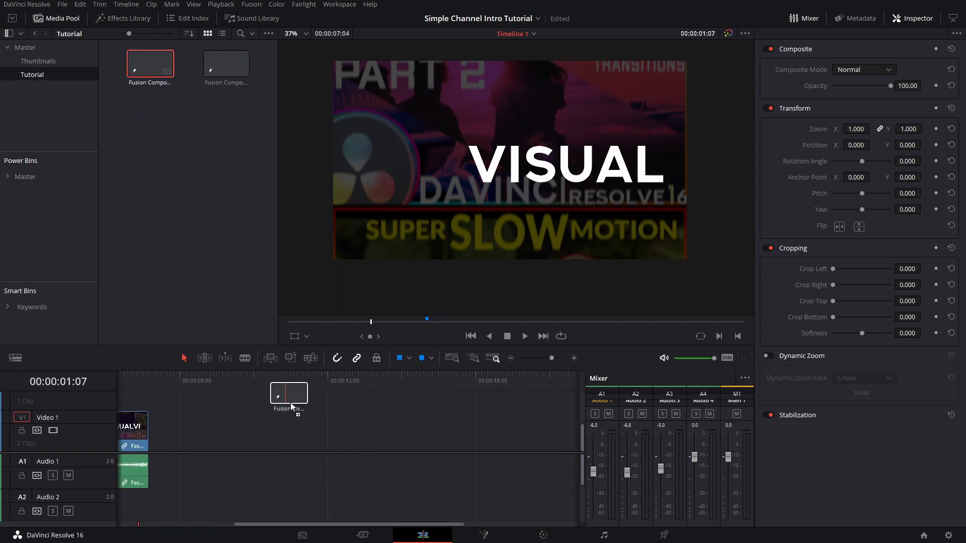
mouse_move(291, 402)
mouse_down()
mouse_move(312, 415)
mouse_move(282, 403)
mouse_up()
drag(218, 73, 308, 428)
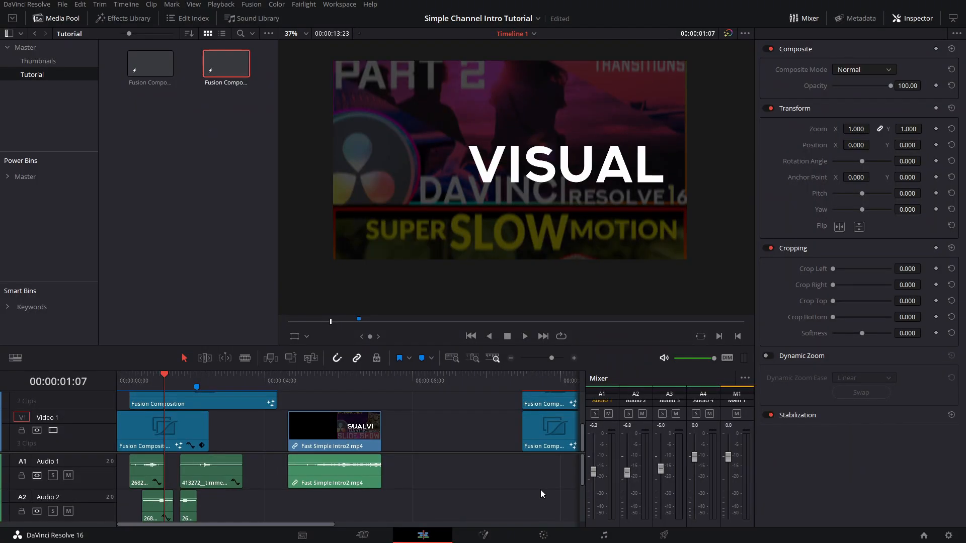
Lower the opacity of the thumbnail composition on Video 1 to 52.20
scroll(188, 494, down, 1)
scroll(189, 493, right, 2)
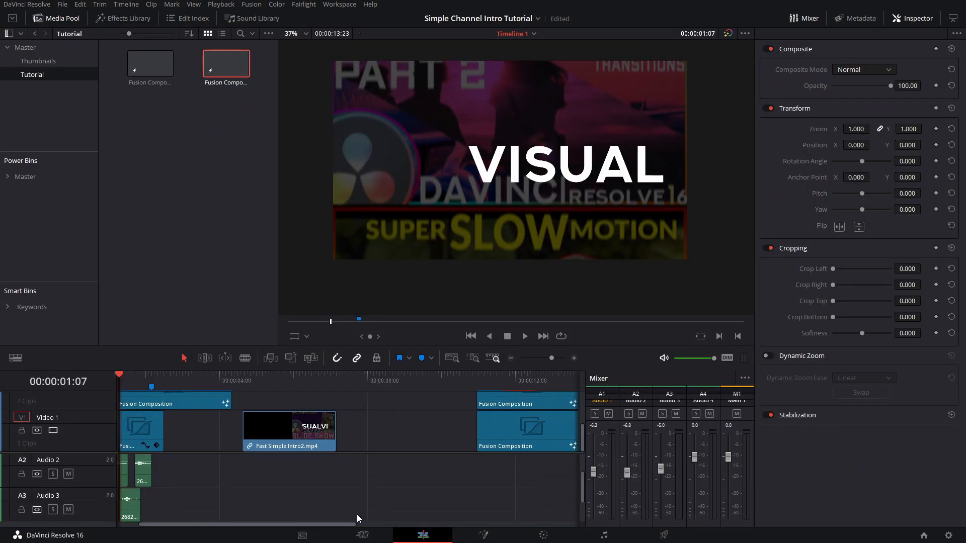
scroll(357, 514, up, 1)
scroll(357, 514, right, 4)
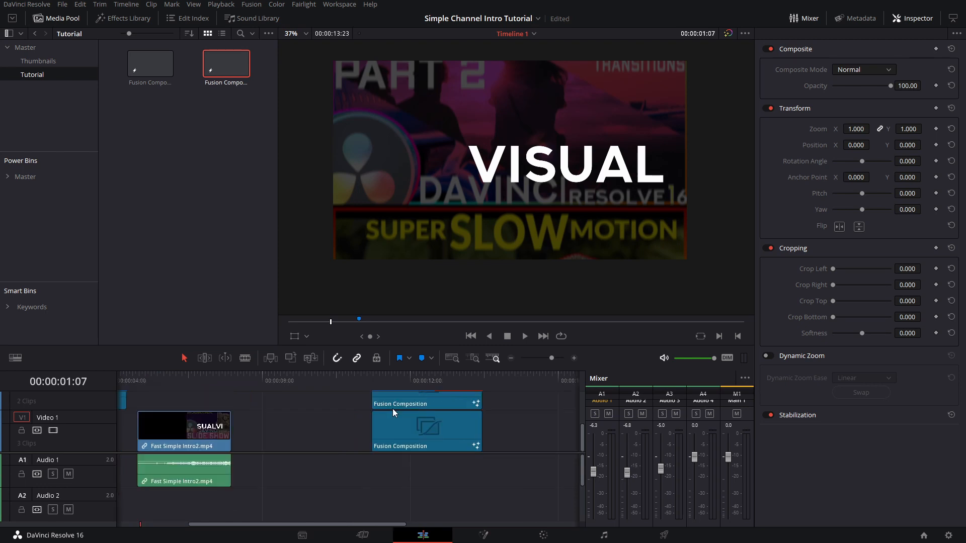
click(373, 380)
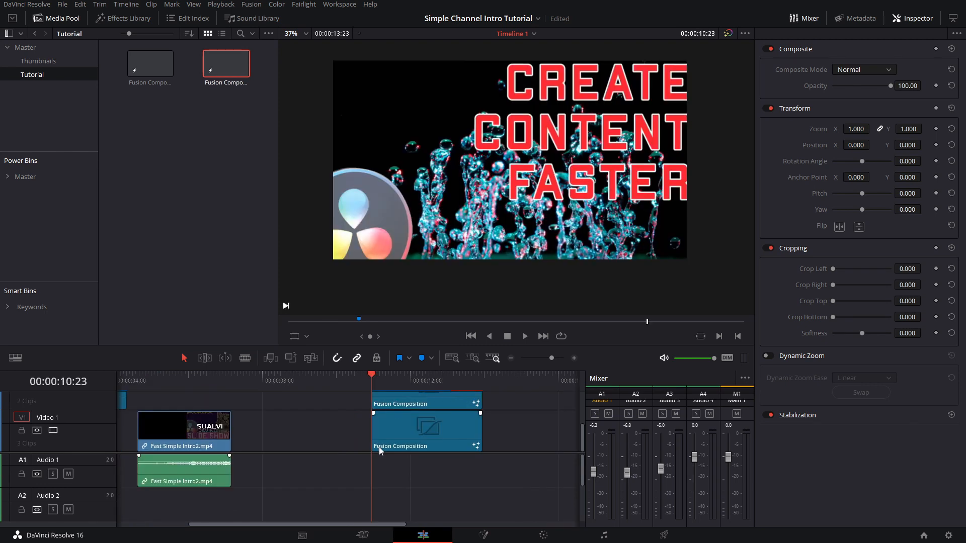
click(427, 427)
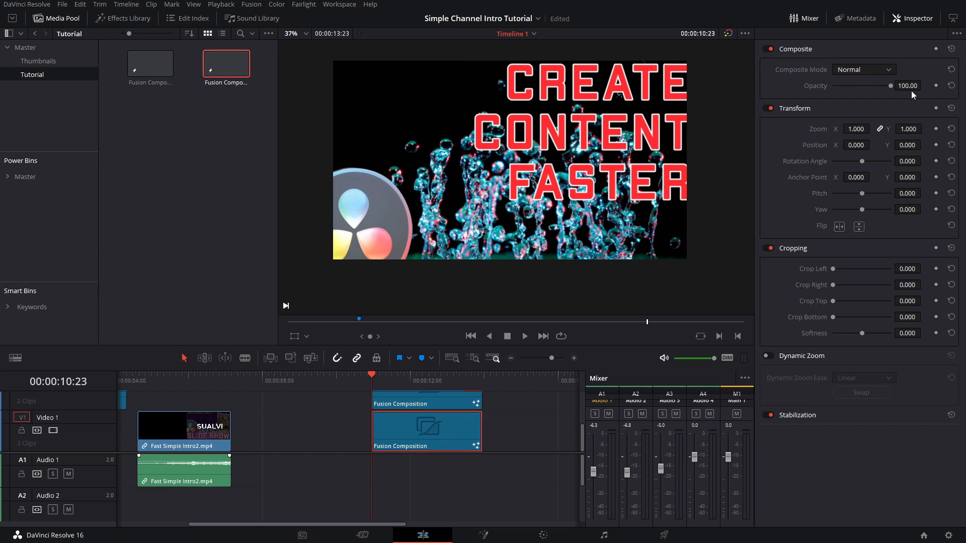
drag(890, 86, 865, 86)
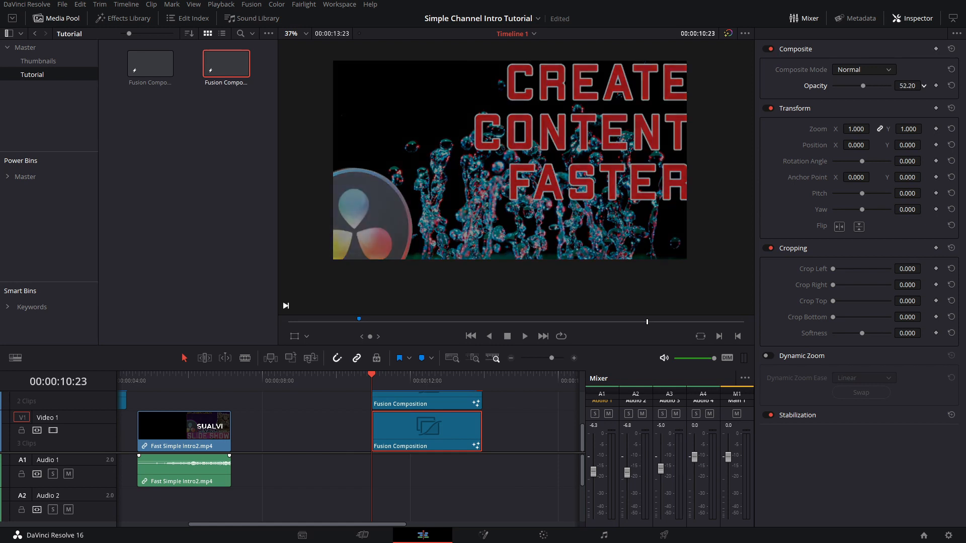
Trim the end of the Video 1 thumbnail composition to 00:00:12:21, the frame where the animated text has disappeared
drag(403, 385, 400, 386)
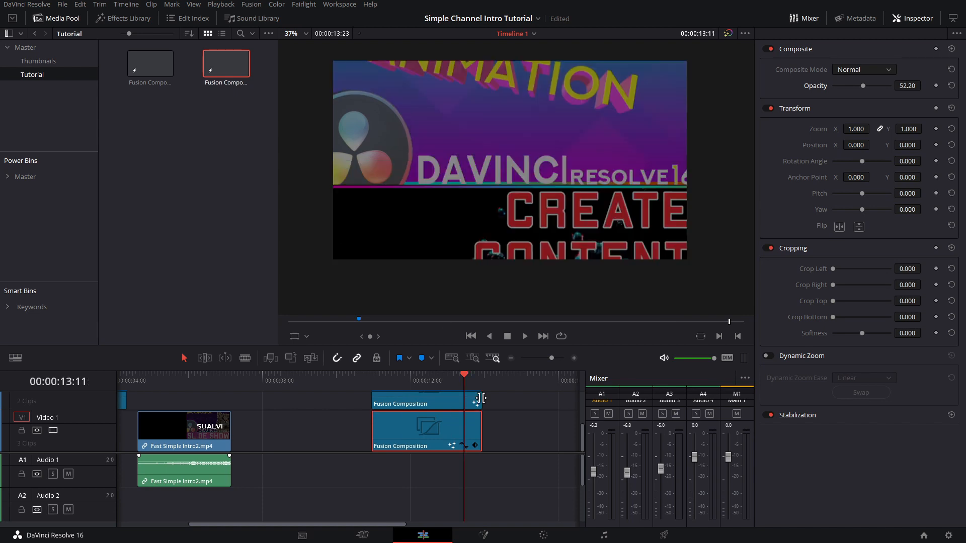
key(Left)
key(Left)
key(Left)
key(Left)
key(Left)
key(Left)
click(449, 399)
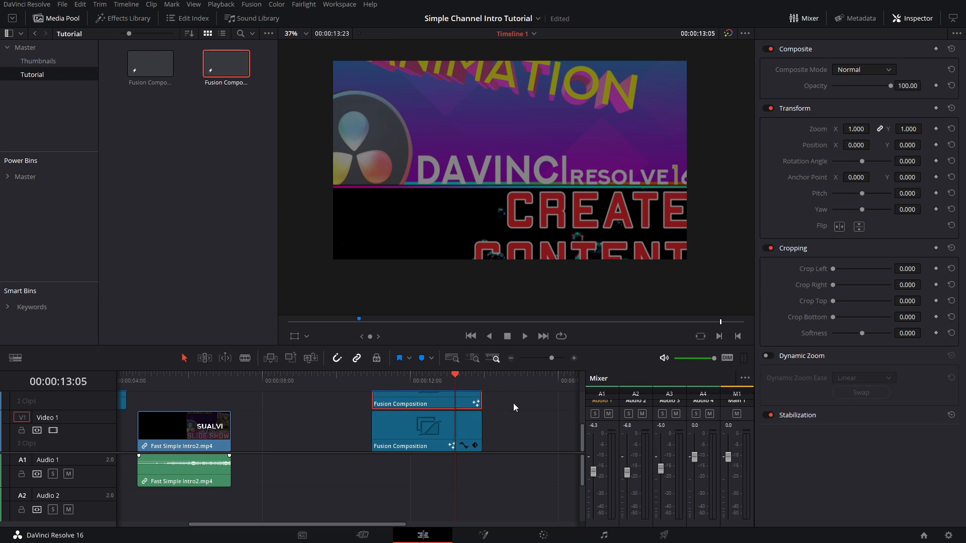
key(Left)
key(Left)
key(Left)
key(Left)
key(Left)
key(Left)
key(Left)
key(Left)
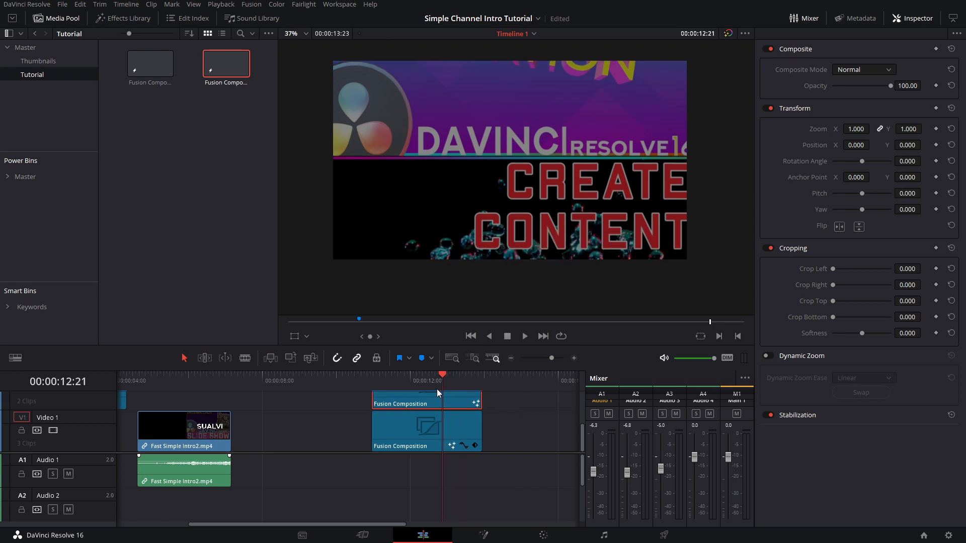
key(Right)
key(Right)
key(Right)
key(Right)
key(Right)
key(Right)
drag(418, 384, 426, 386)
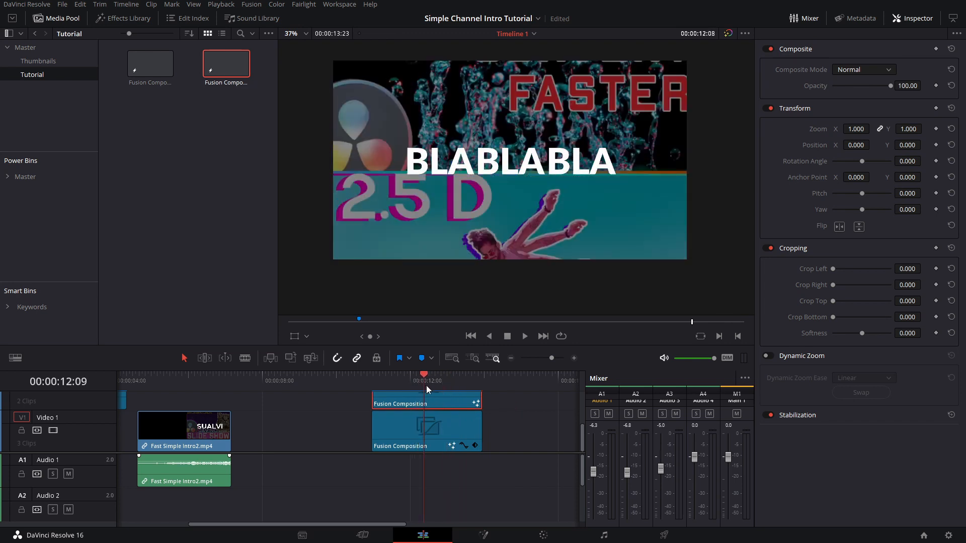
key(Right)
key(Right)
key(Right)
key(Right)
key(Right)
key(Right)
key(Right)
key(Right)
key(Right)
key(Right)
key(Right)
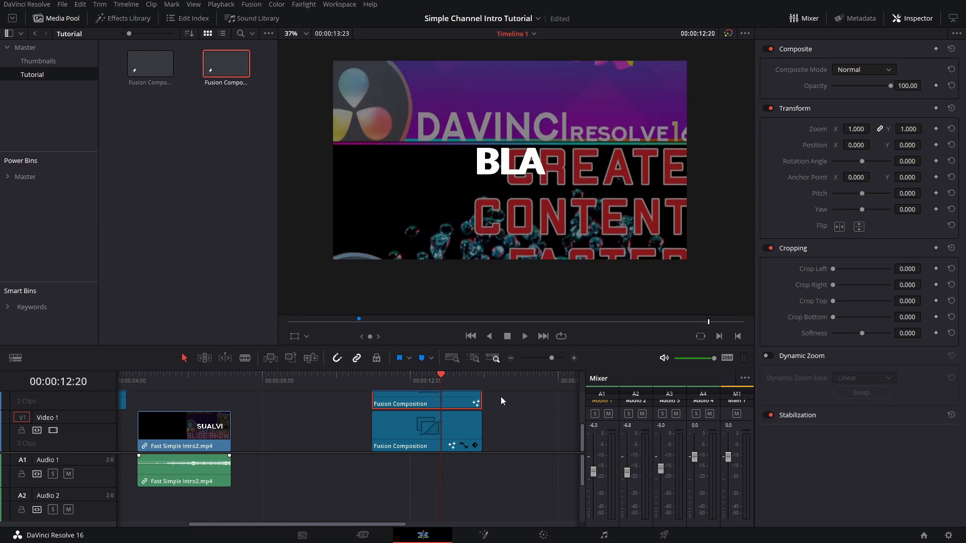
key(Right)
click(478, 430)
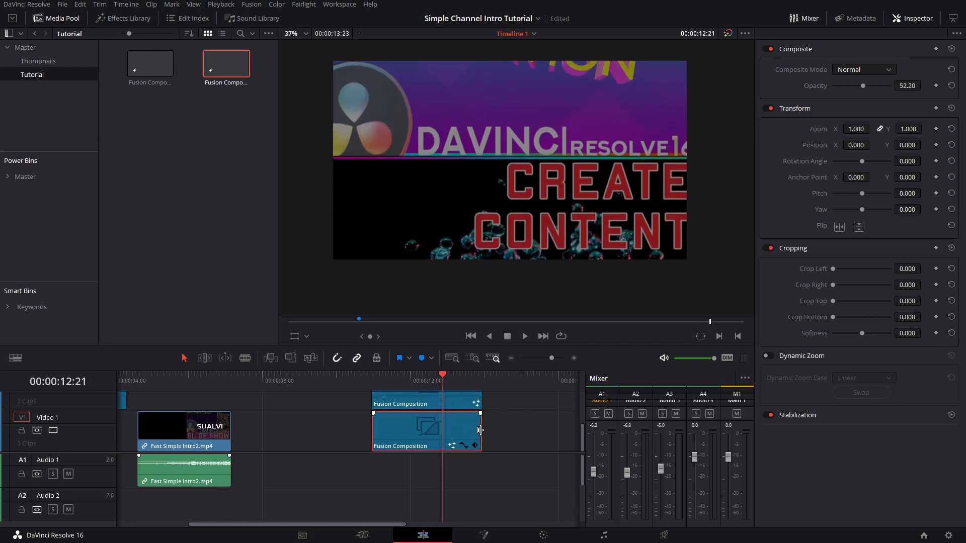
drag(480, 430, 442, 430)
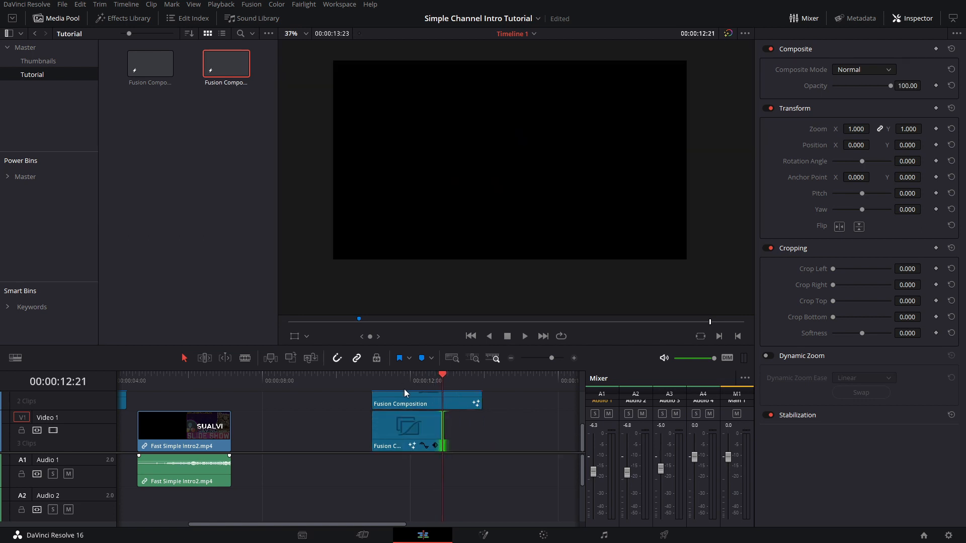
Add a short fade-in at the start of the Video 1 thumbnail composition and fine-tune its opacity
drag(405, 393, 371, 386)
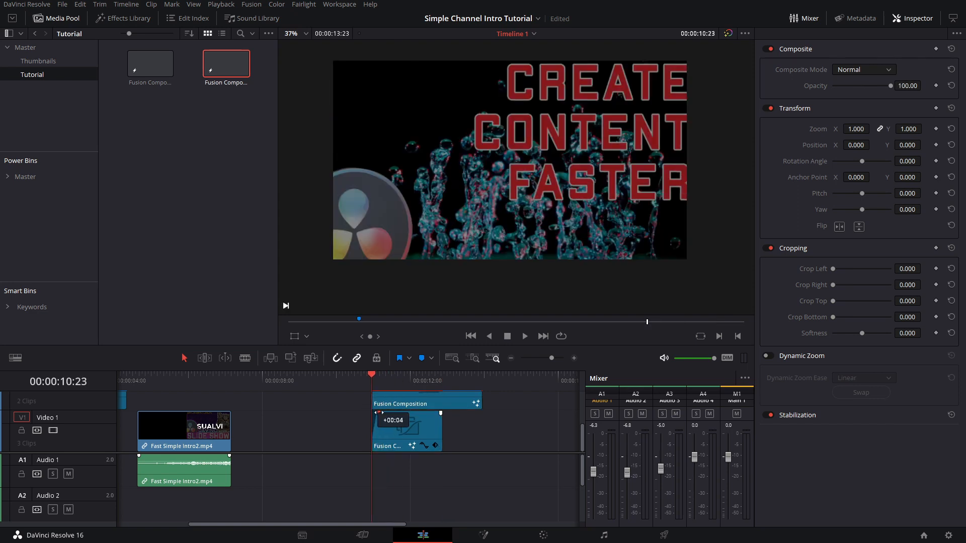
click(398, 430)
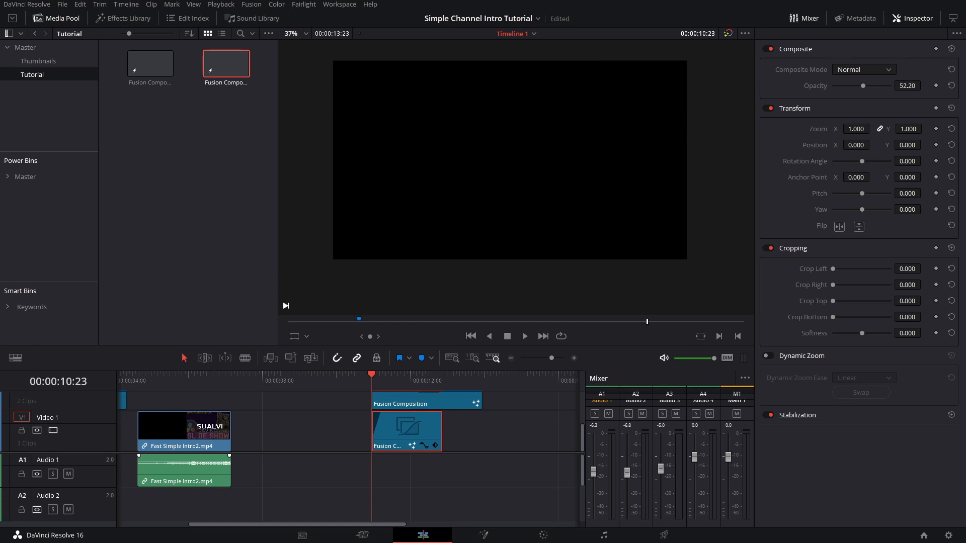
drag(907, 85, 905, 85)
Play the stacked compositions through to the end to review the text over the scrolling thumbnails
click(486, 437)
key(space)
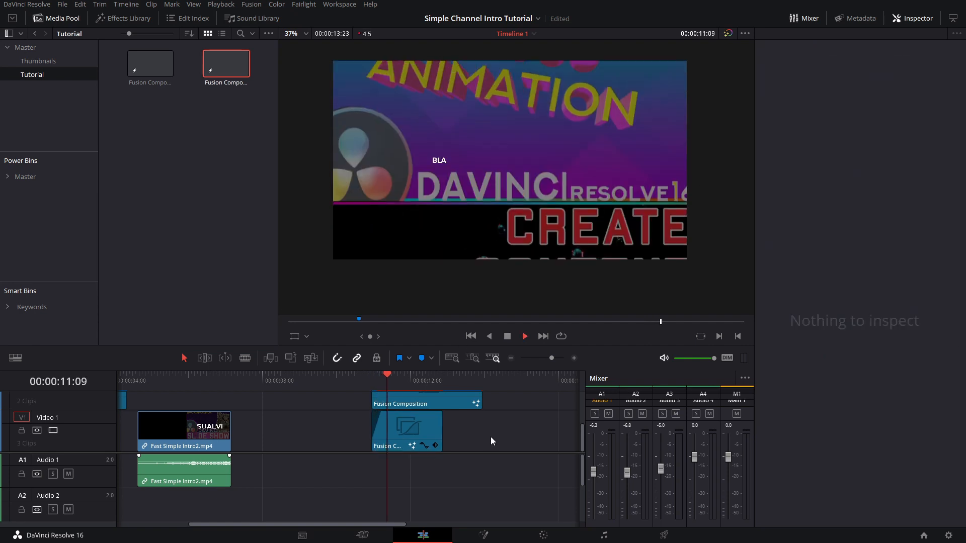
key(End)
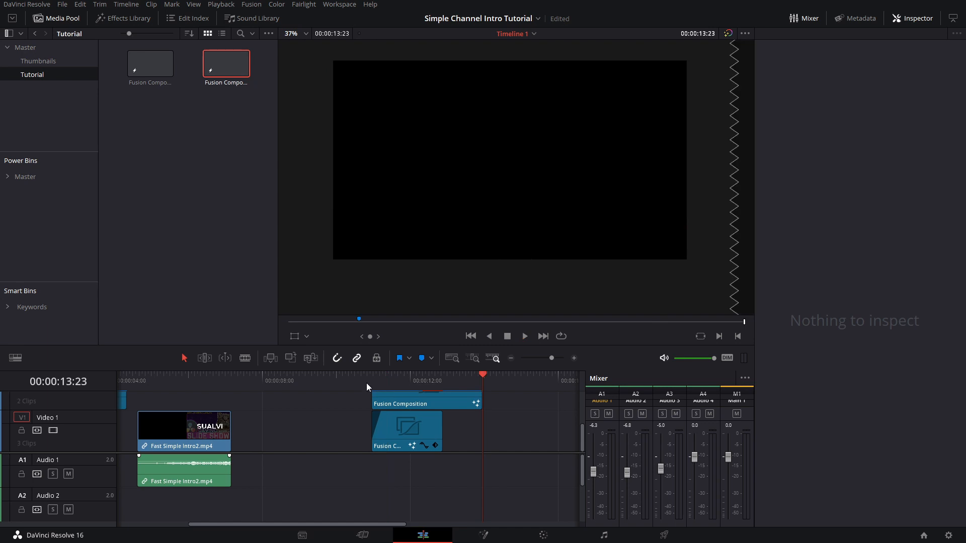